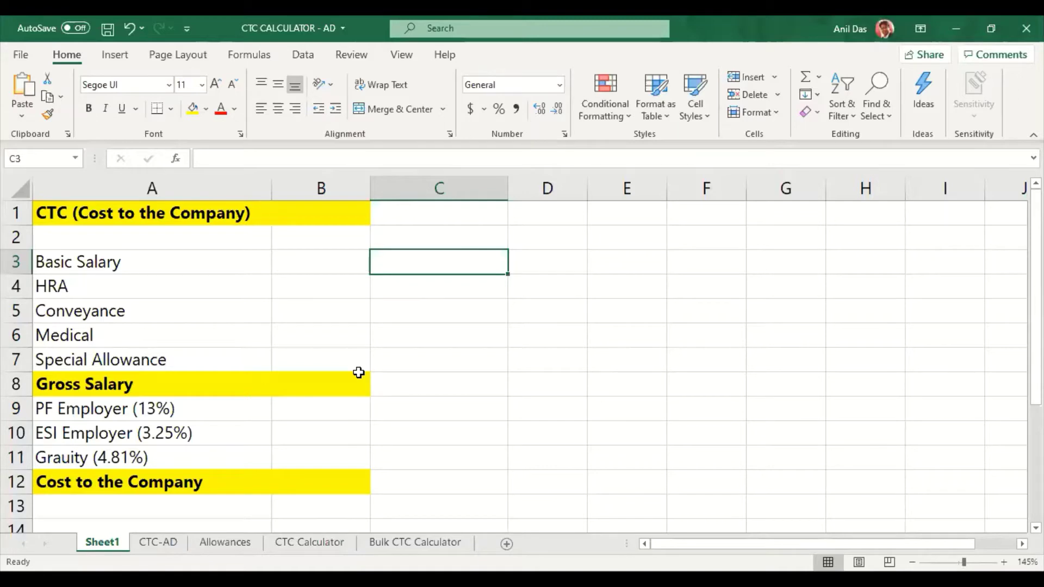
Enter 20000 as the CTC in cell B1
key("Left")
key("Up")
key("Up")
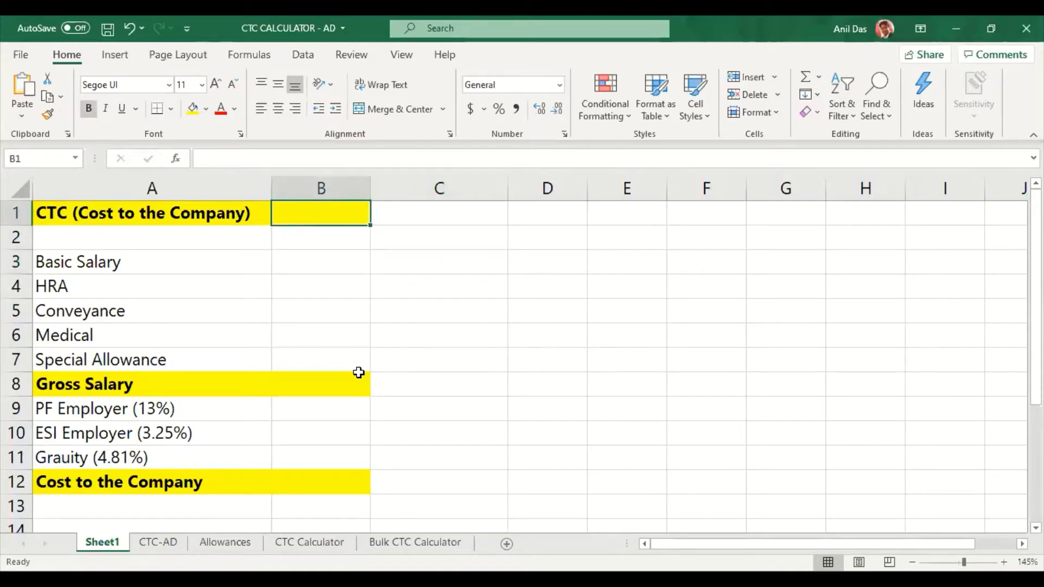
type("20")
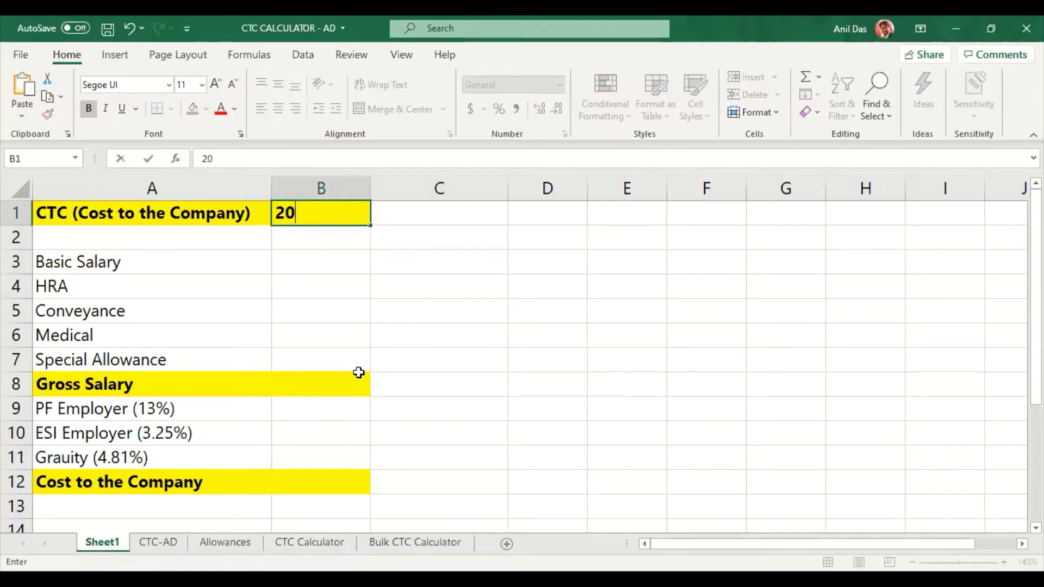
type("000")
key("Return")
Make Basic Salary in B3 the formula =B1*40%, giving 8000
key("Down")
key("Up")
key("Up")
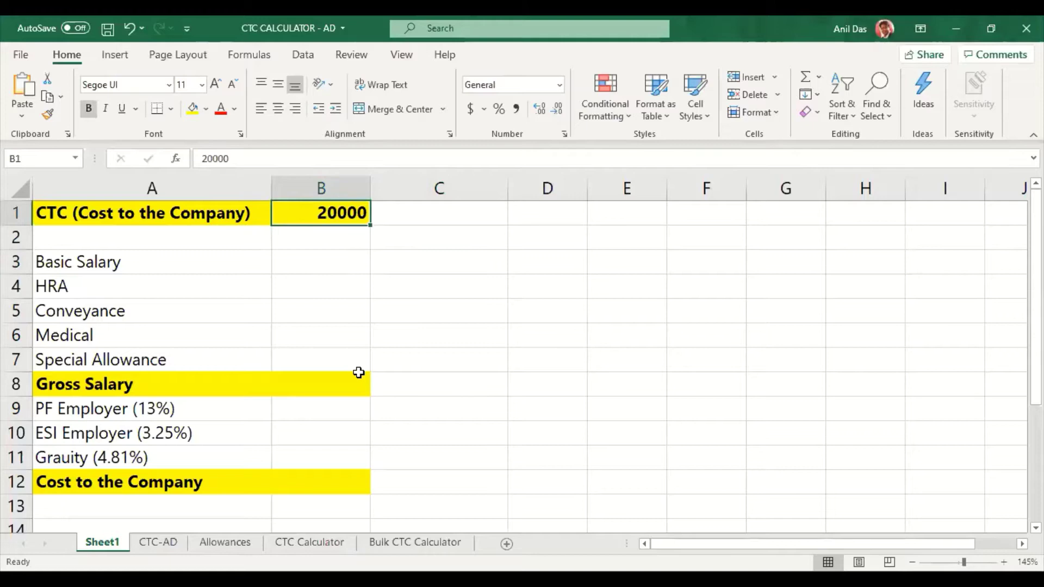
key("Down")
key("Down")
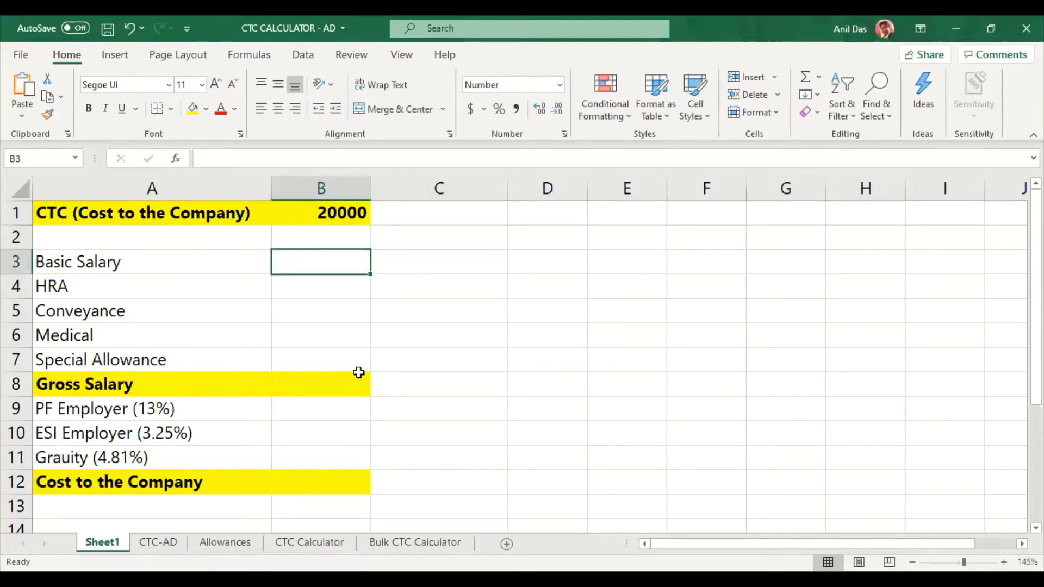
type("=")
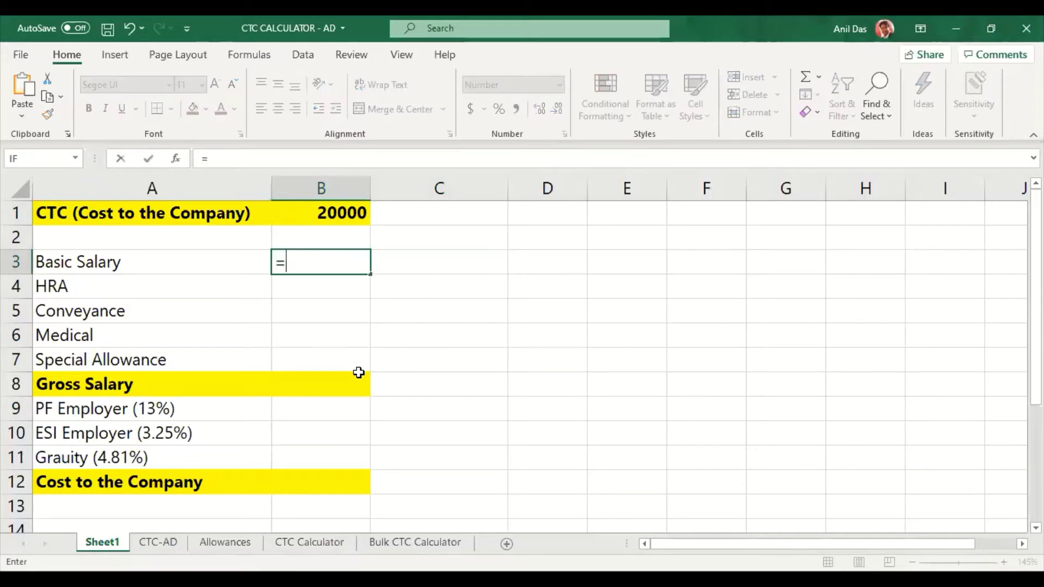
key("Up")
key("Up")
type("*40%")
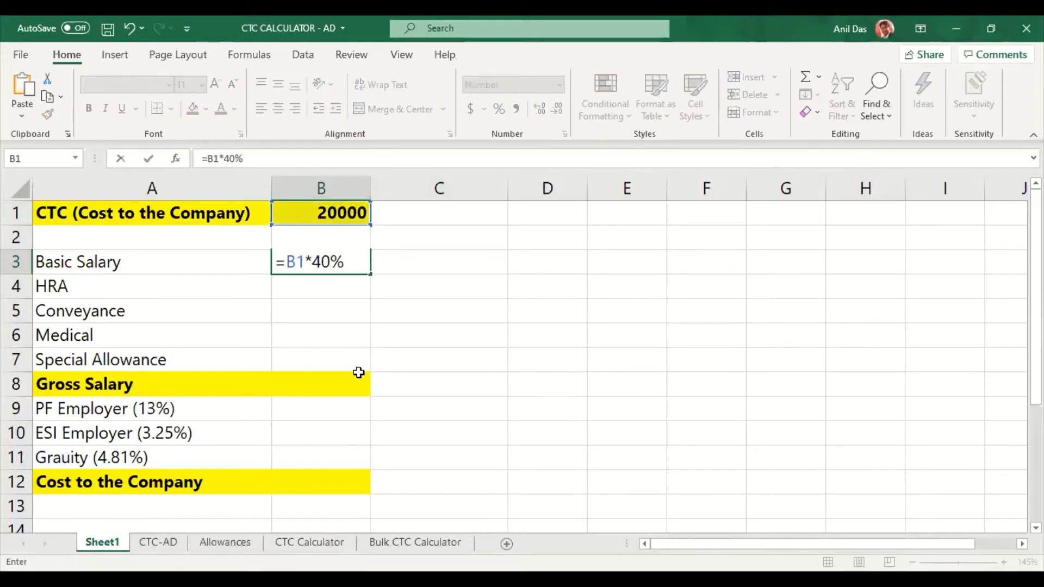
key("Return")
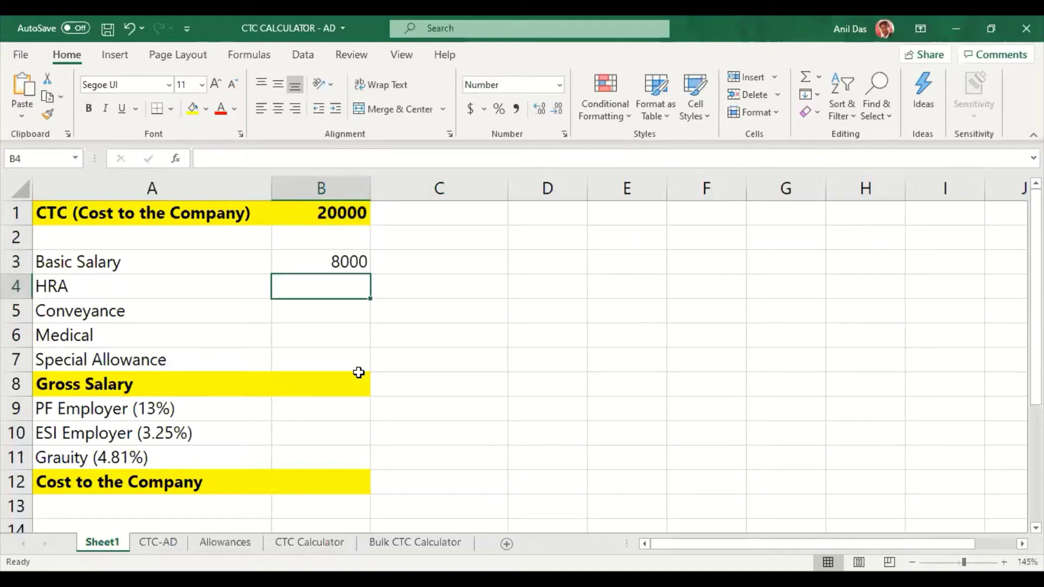
Set HRA in B4 to =B3/2, half of Basic Salary, giving 4000
type("=")
key("Up")
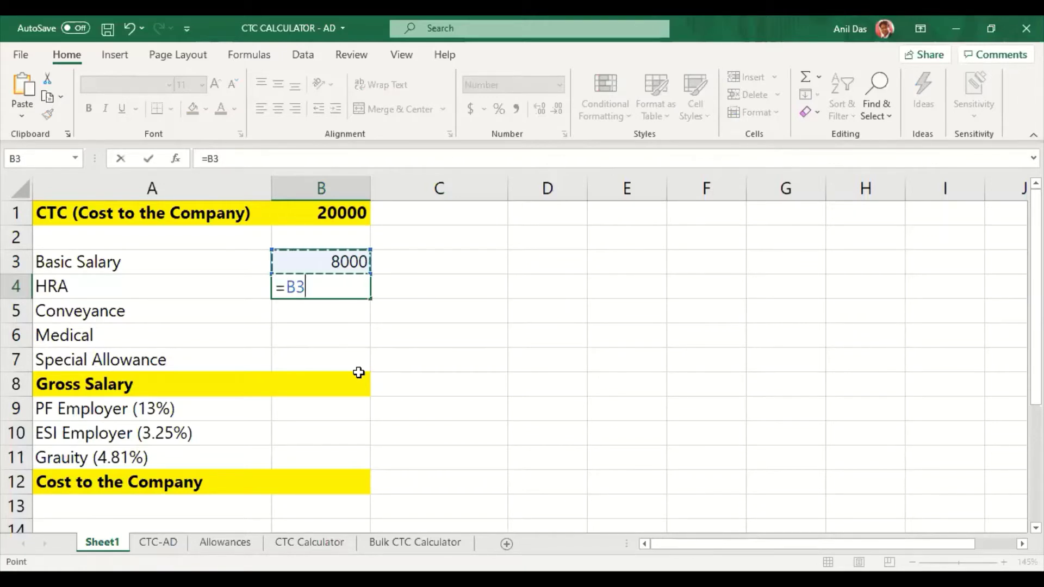
type("/2")
key("Return")
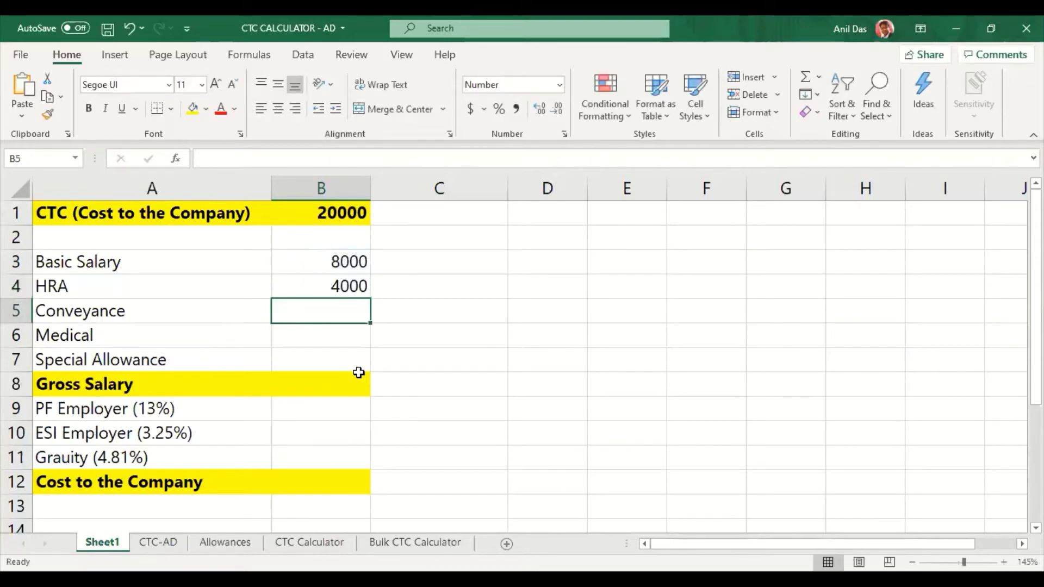
Enter Conveyance as 1600 and Medical as 1250
type("1600")
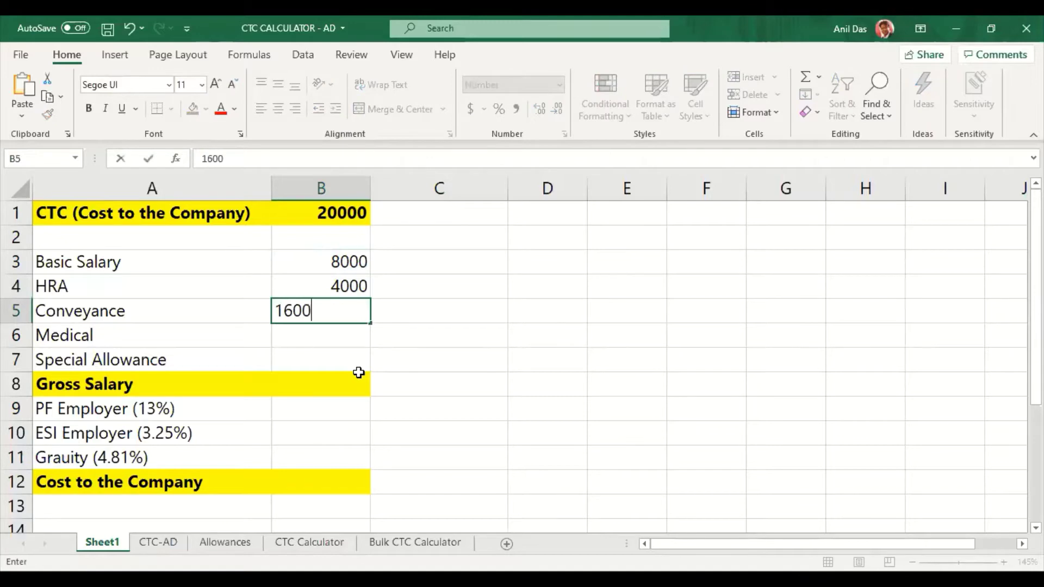
key("Return")
type("12500")
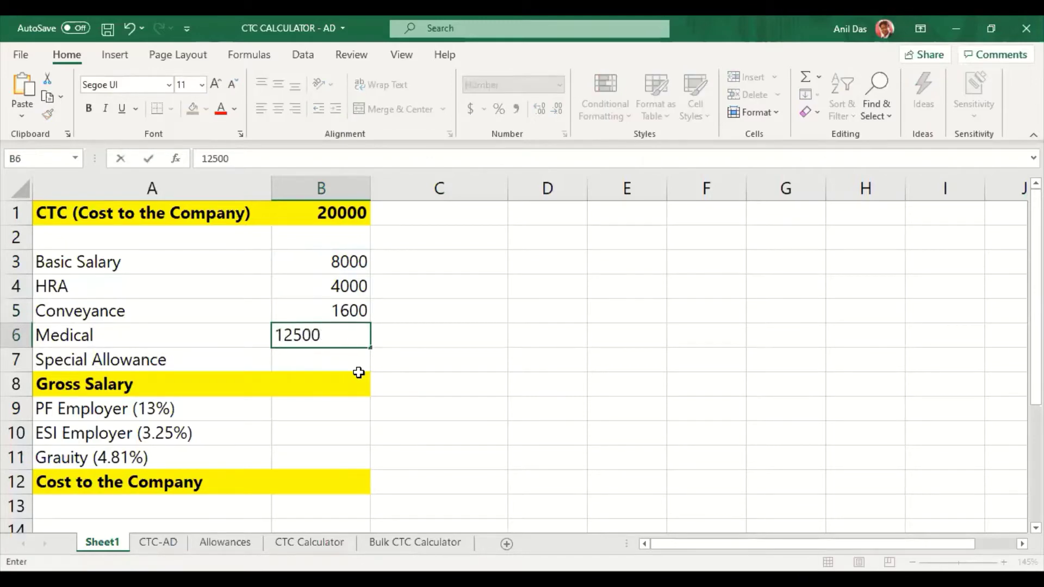
key("BackSpace")
key("Return")
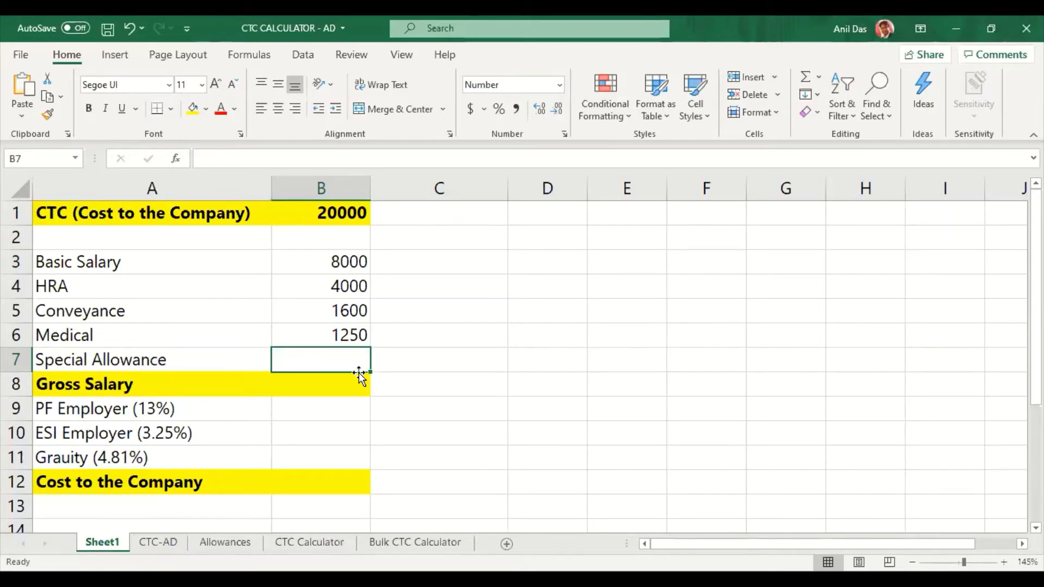
Type the note 'Adjusting Amount' in C7 beside Special Allowance
key("Right")
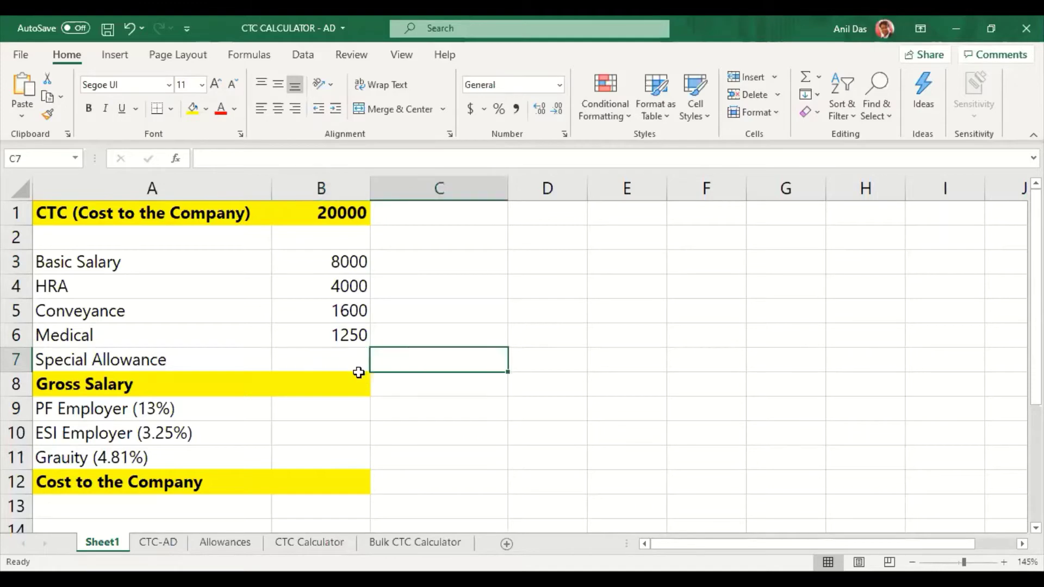
key("Down")
key("Left")
key("Up")
key("Right")
type("Adju")
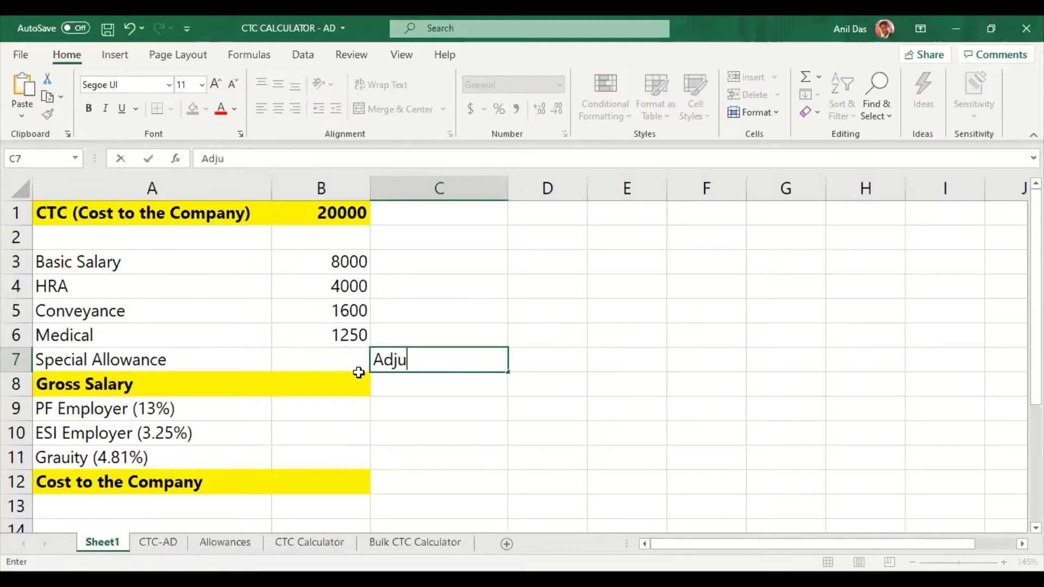
type("sting ")
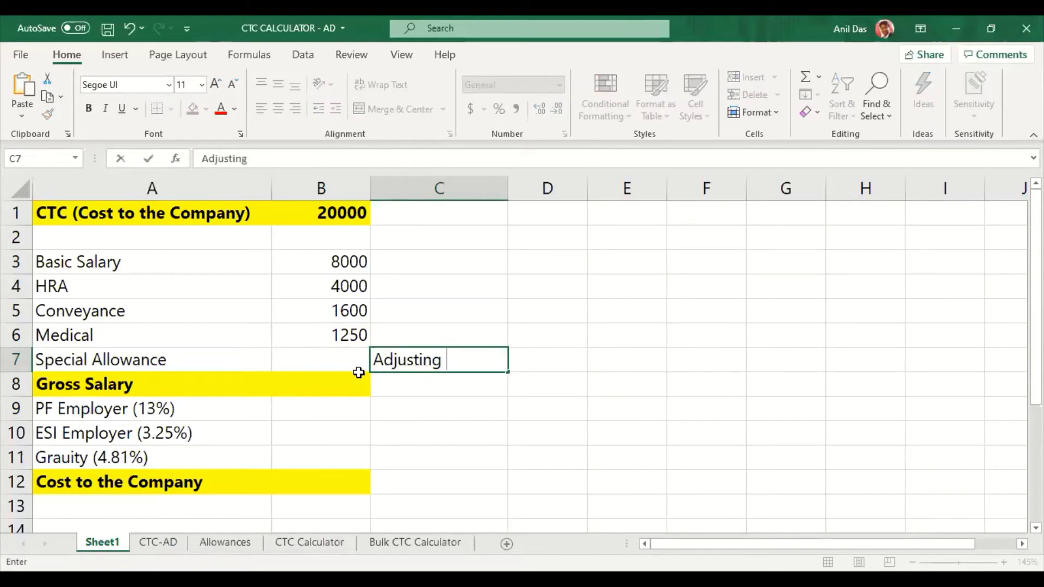
type("Amount")
key("Return")
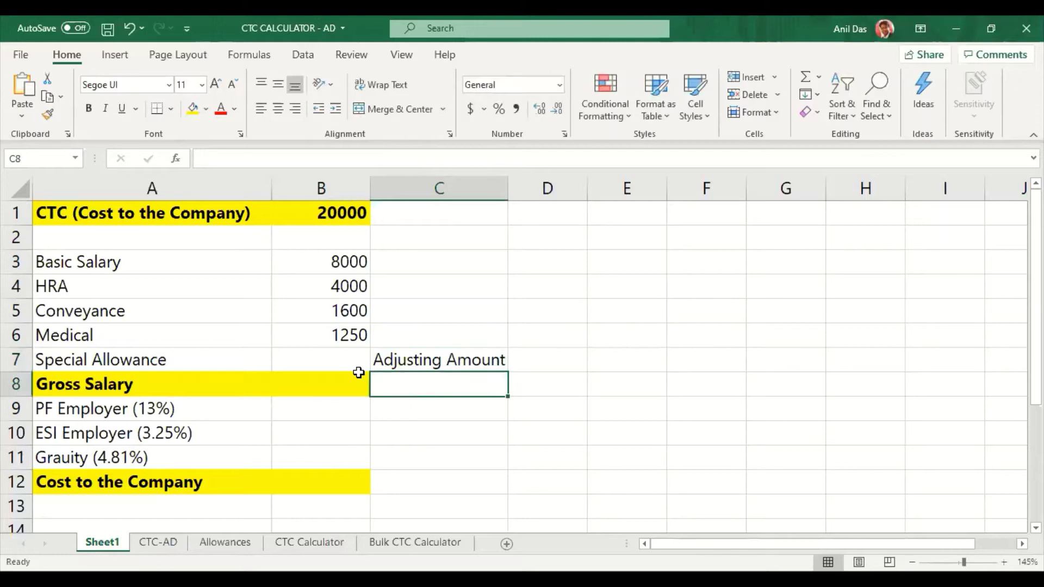
AutoSum Gross Salary in B8 as =SUM(B3:B7), totalling 14850
left_click(358, 375)
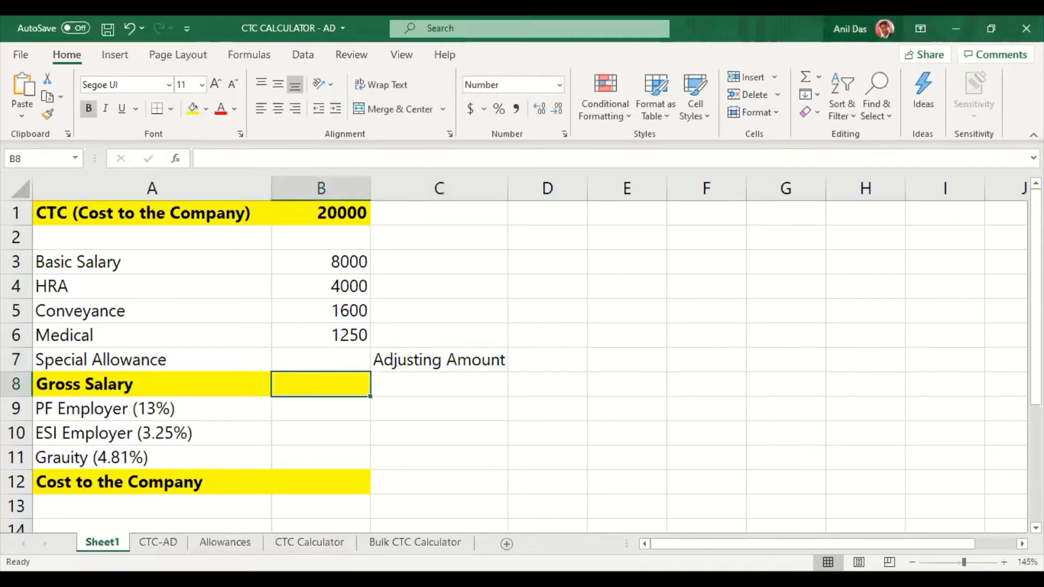
left_click(806, 76)
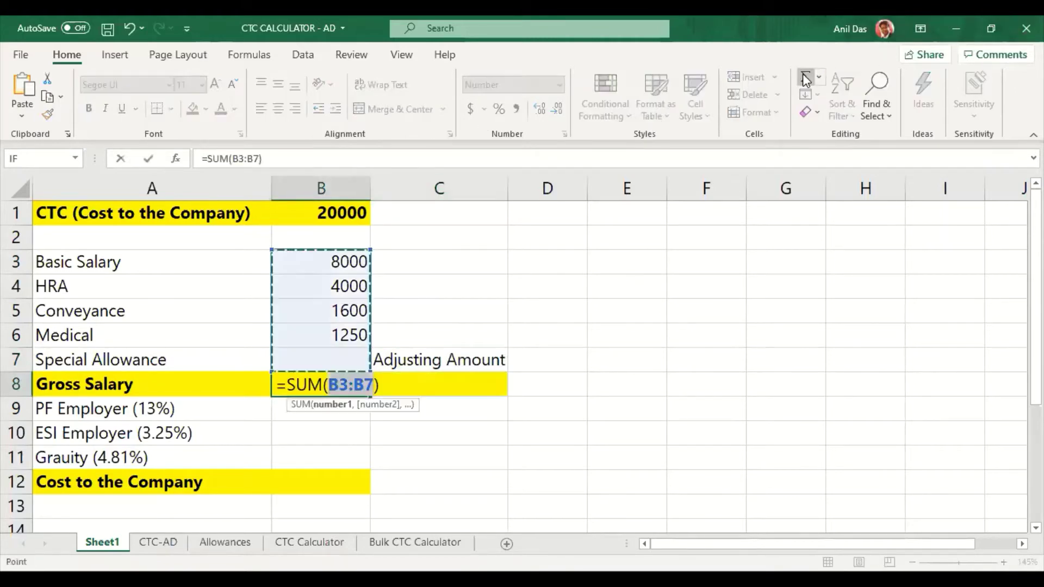
key("Return")
key("Up")
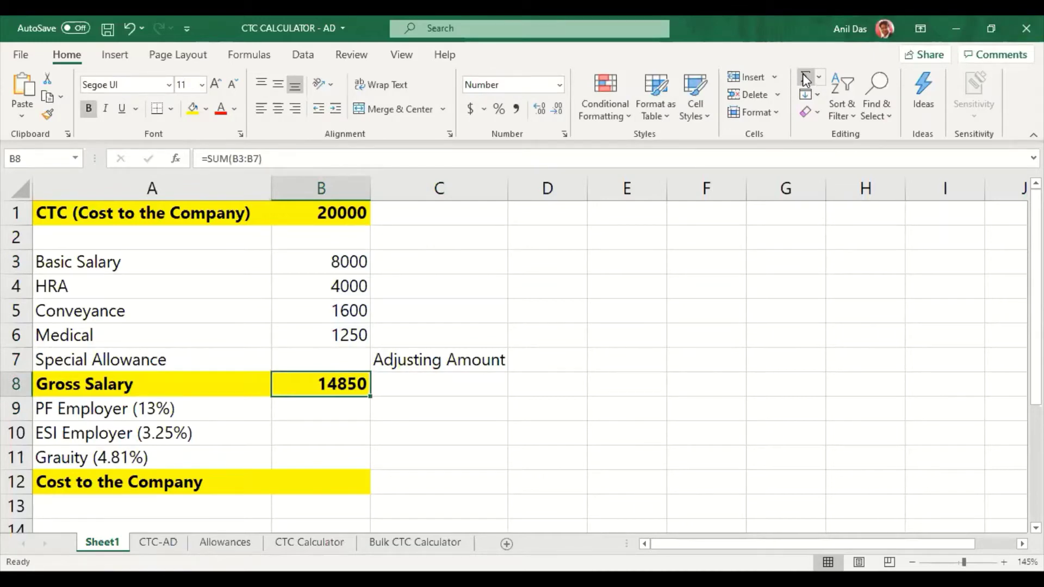
key("Down")
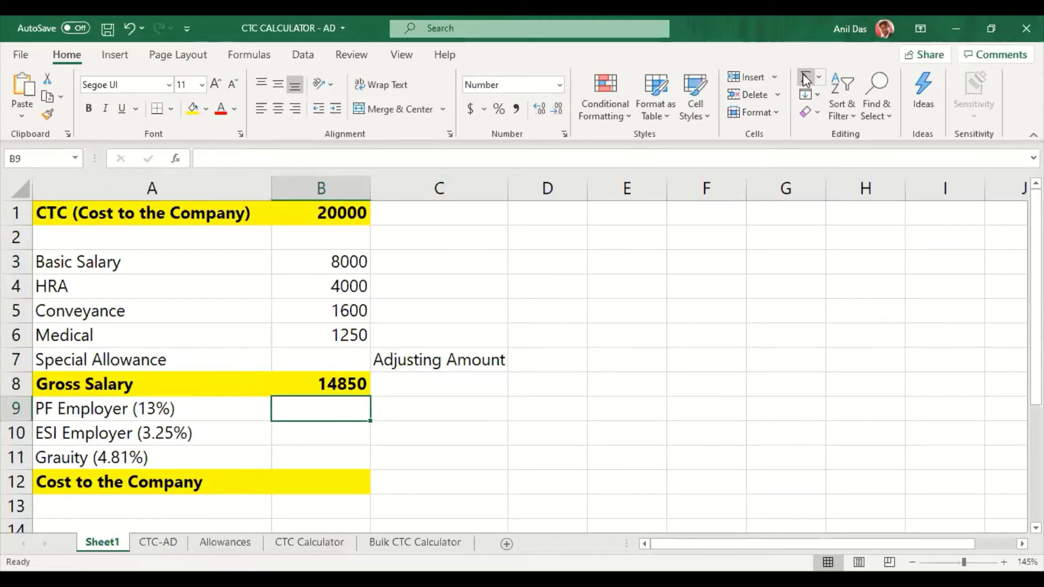
Set PF Employer to 13% and ESI Employer to 3.25% of Gross Salary
type("=")
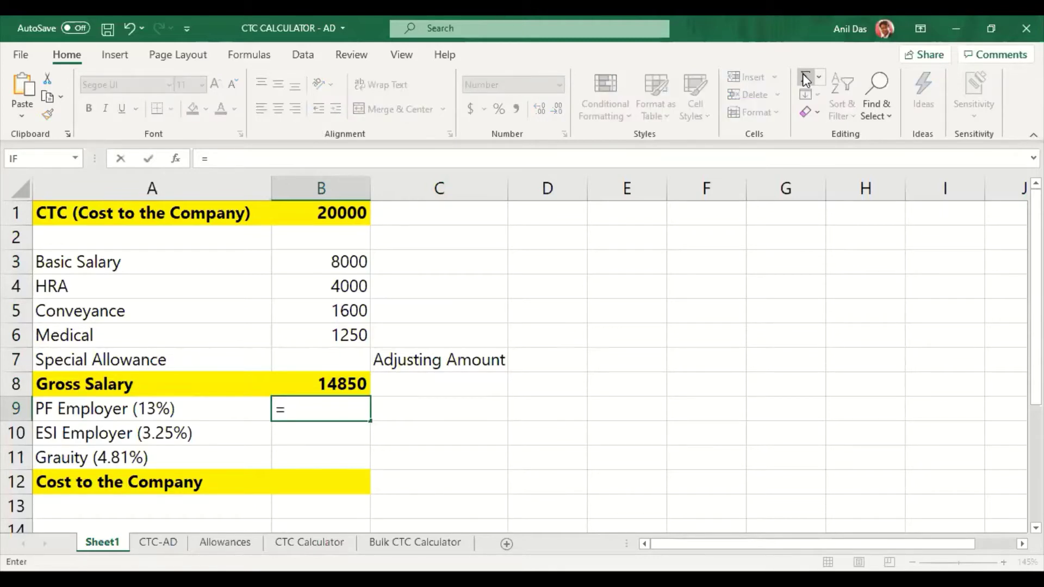
key("Up")
type("*")
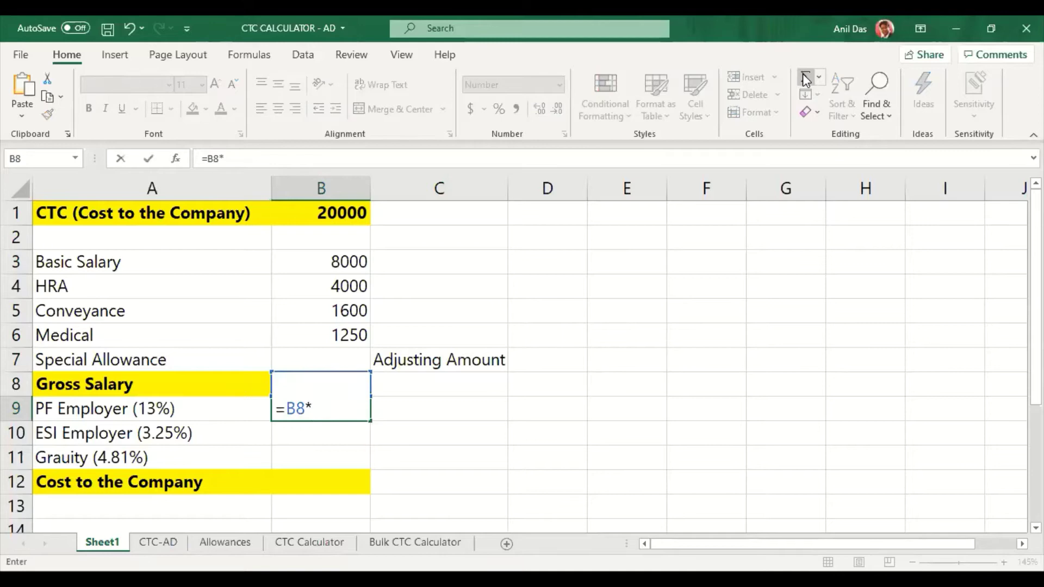
type("13%")
key("Return")
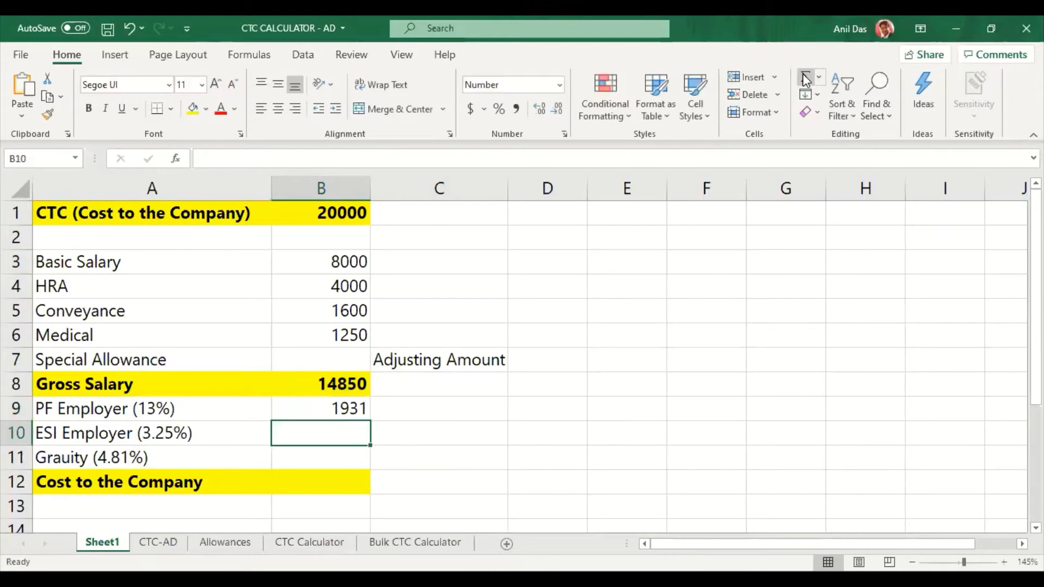
type("=")
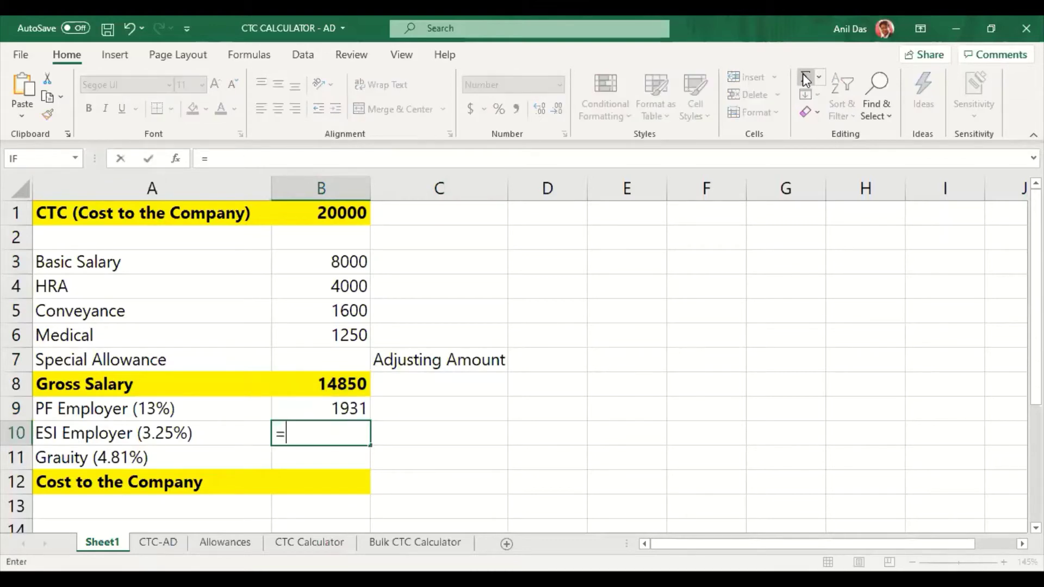
key("Up")
key("Up")
type("*")
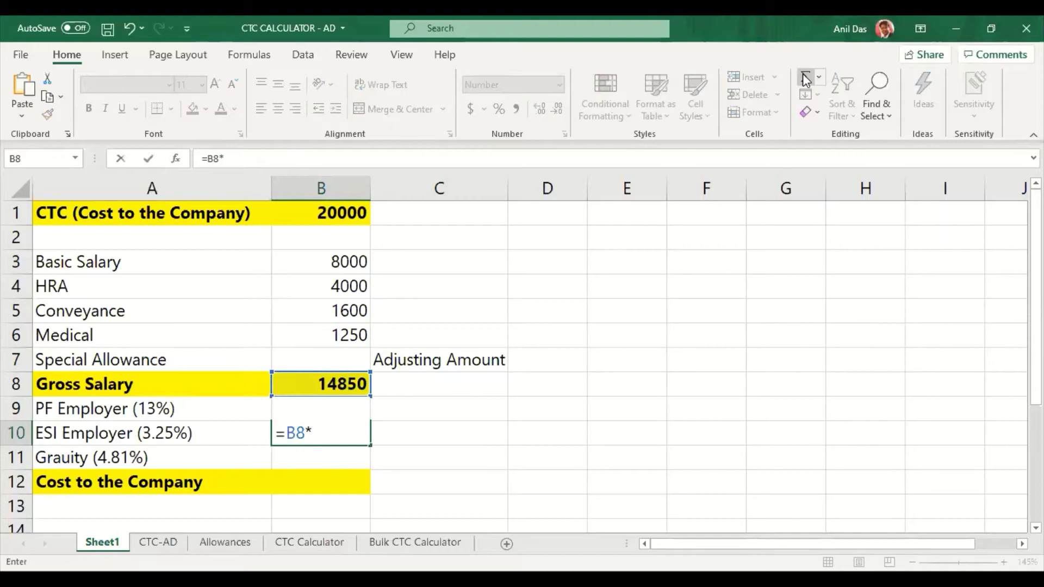
type("3.25%")
key("Return")
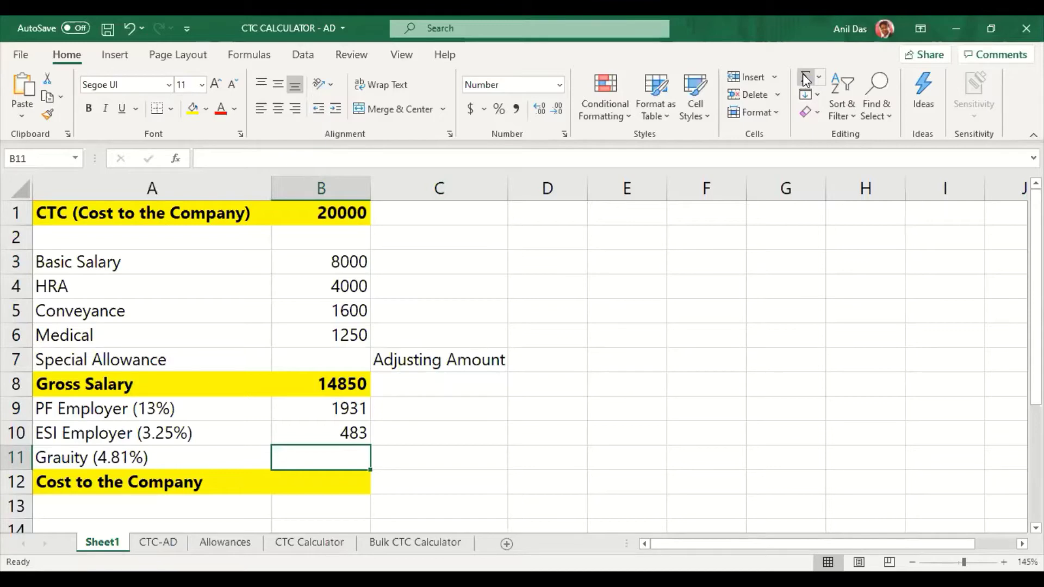
Enter Gratuity in B11 as =B3*4.81%, giving 385
type("=")
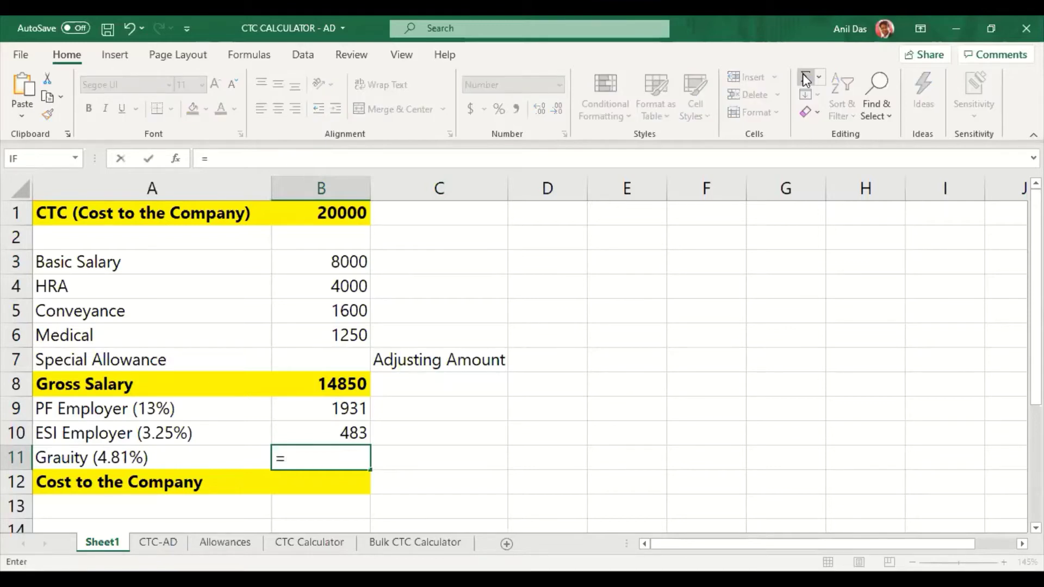
key("Up")
key("Up")
key("Up")
key("Up")
key("Up")
key("Up")
key("Up")
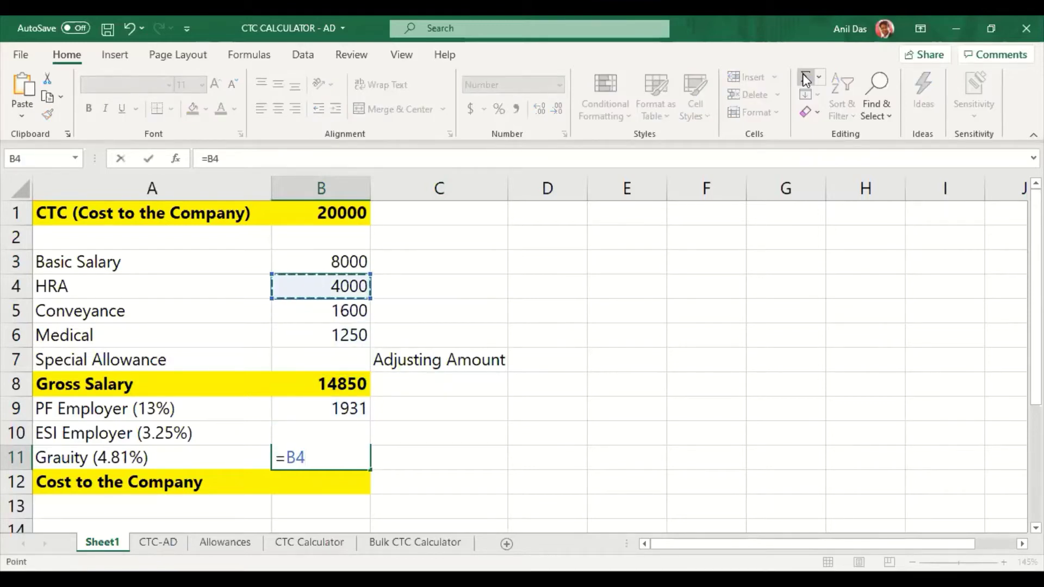
key("Up")
type("*")
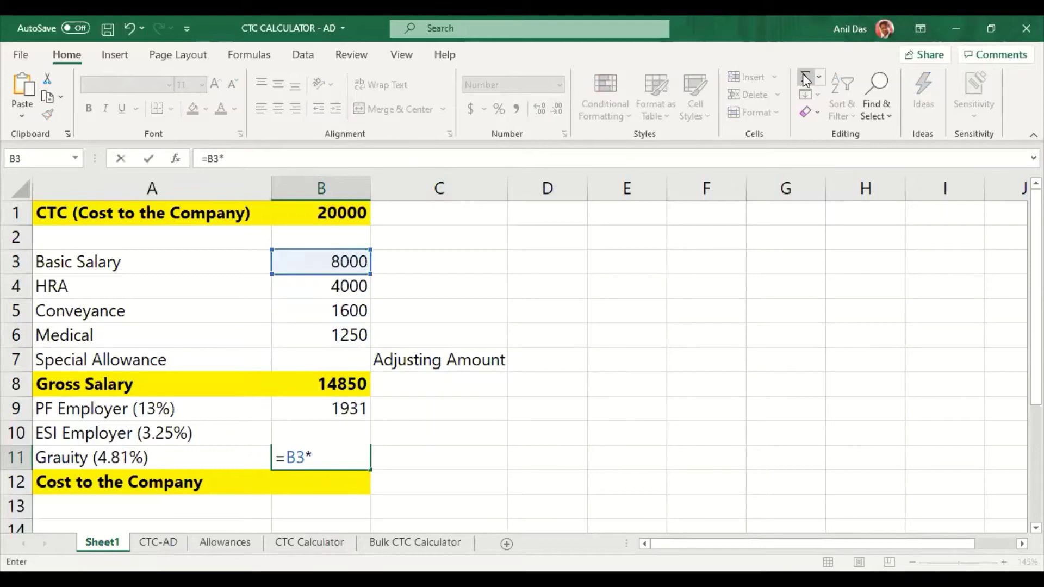
type("4.81%")
key("Return")
key("Up")
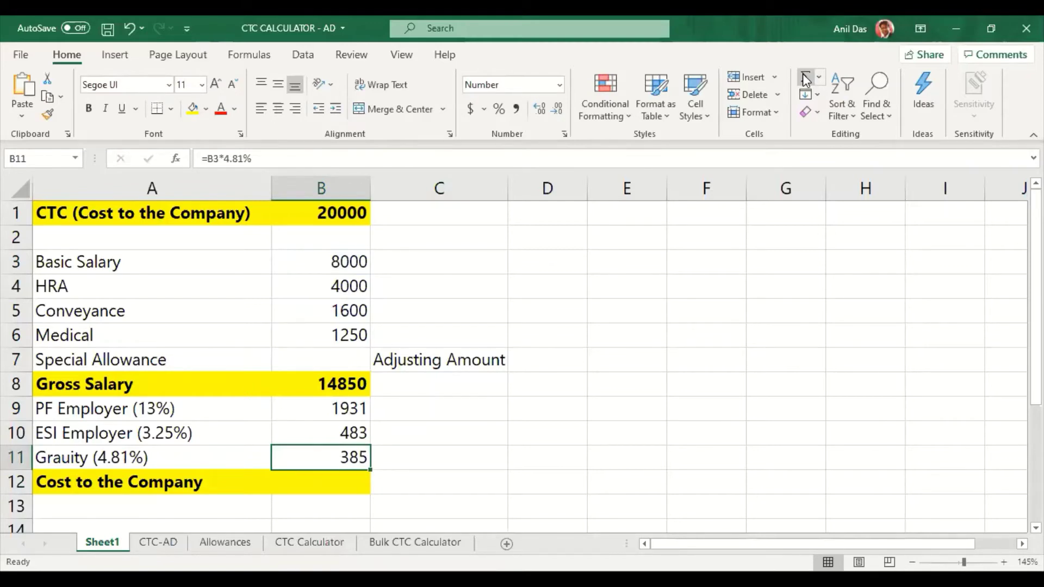
key("Down")
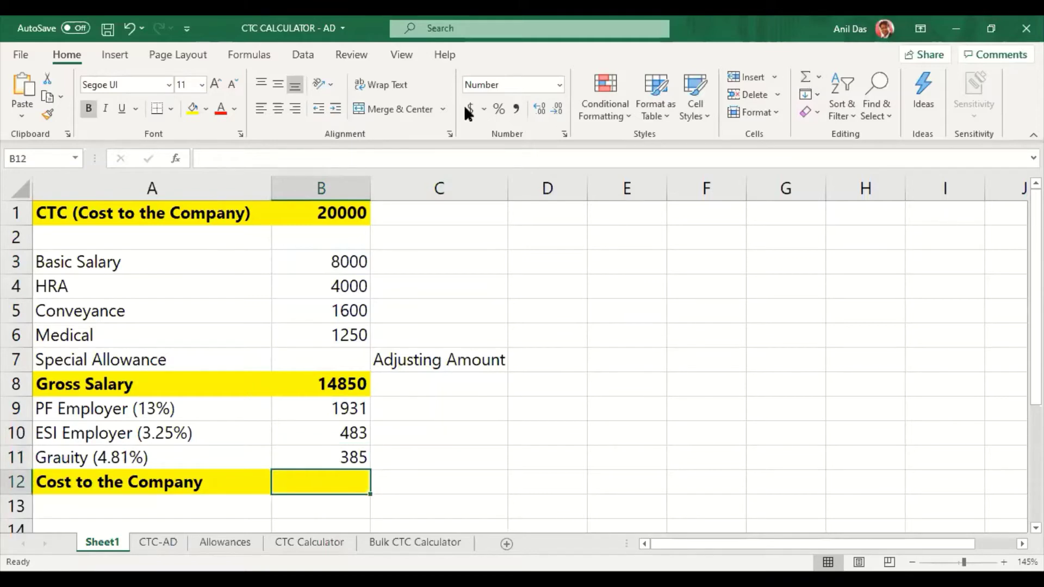
Total Cost to the Company in B12 as =SUM(B8:B11) with Alt+=, giving 17648
key("alt+equal")
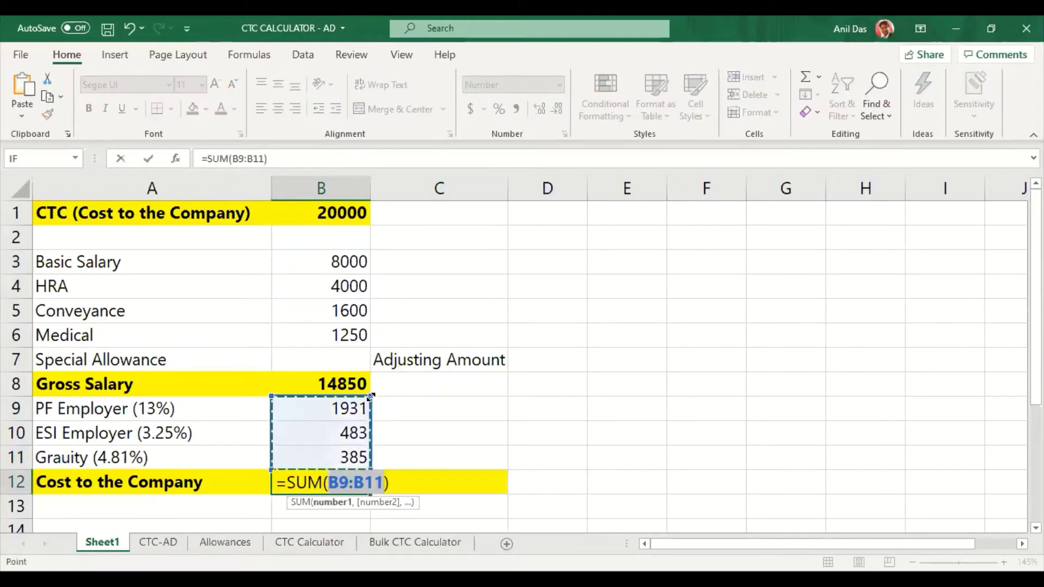
left_click_drag(371, 398, 364, 382)
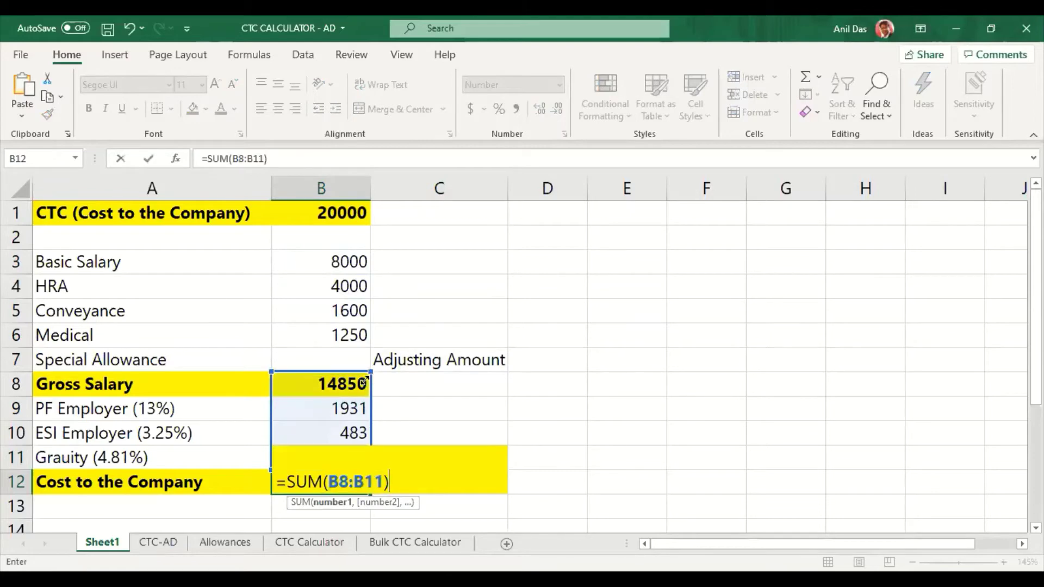
key("Return")
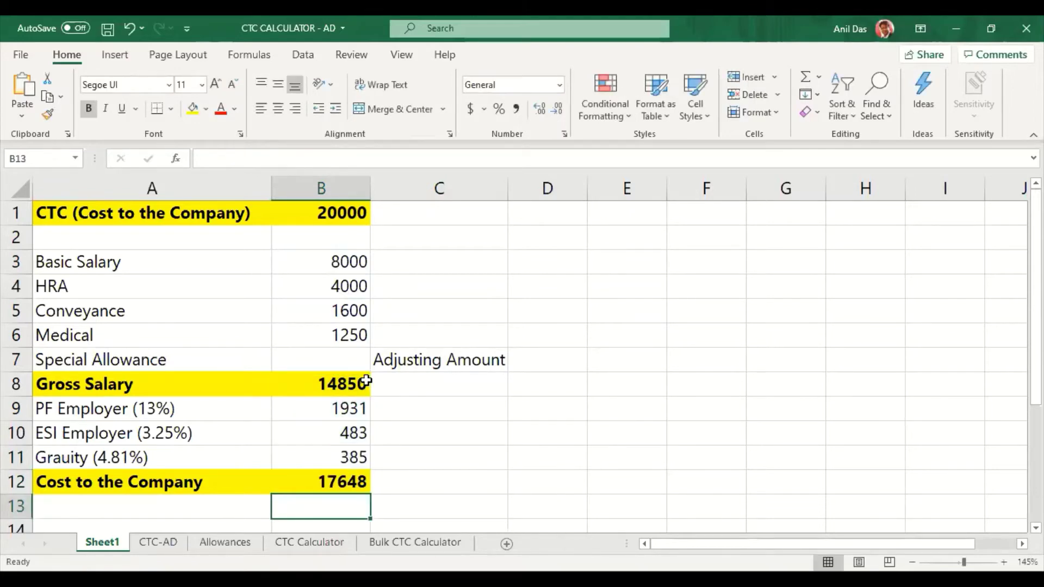
key("Up")
key("Up")
key("Up")
key("Up")
key("Up")
key("Up")
key("Up")
key("Up")
key("Up")
key("Up")
key("Up")
key("Up")
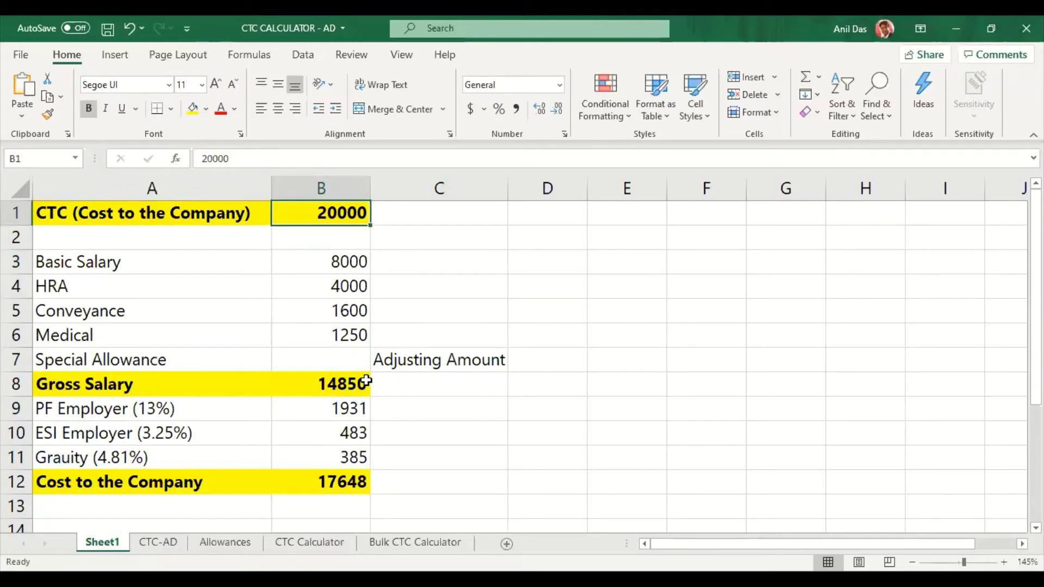
key("Down")
key("Down")
key("Down")
key("Down")
key("Down")
key("Down")
key("Down")
key("Down")
key("Down")
key("Down")
key("Down")
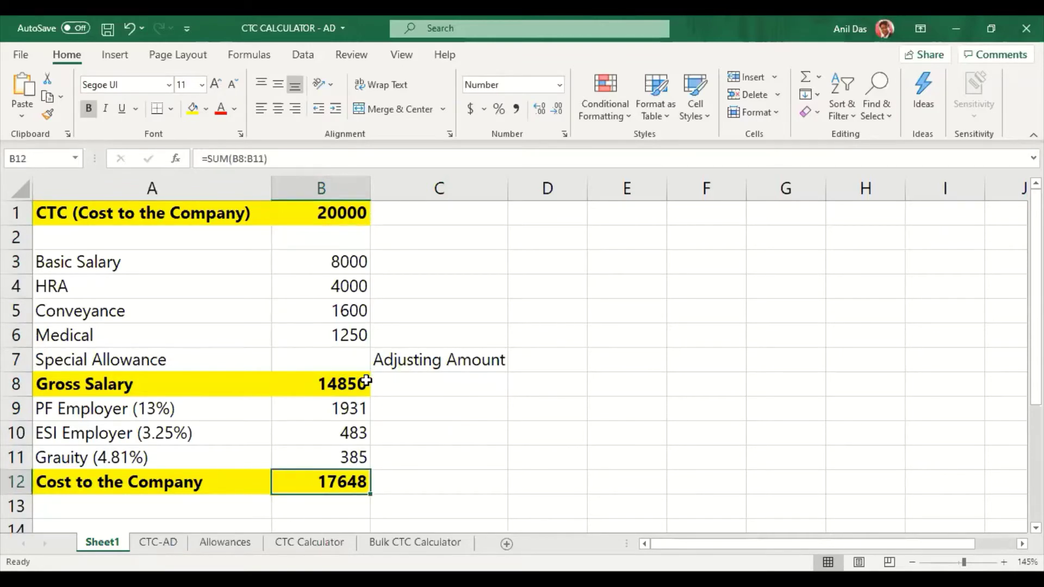
key("Up")
key("Up")
key("Up")
key("Up")
key("Up")
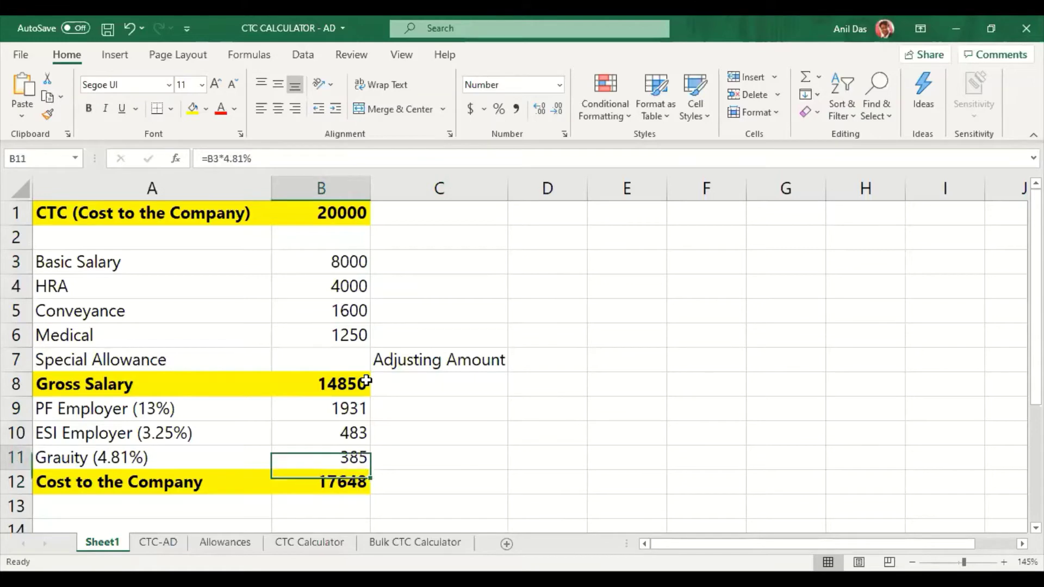
Enter =B1-B12 in D7 so the Adjusting Amount shows 2352
key("Right")
key("Right")
type("=")
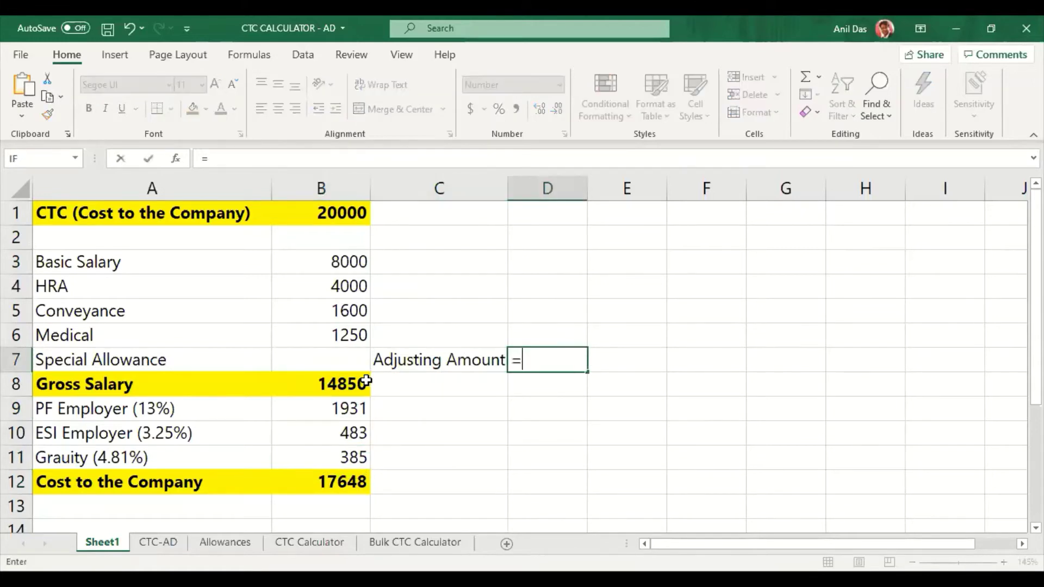
left_click(351, 217)
type("-")
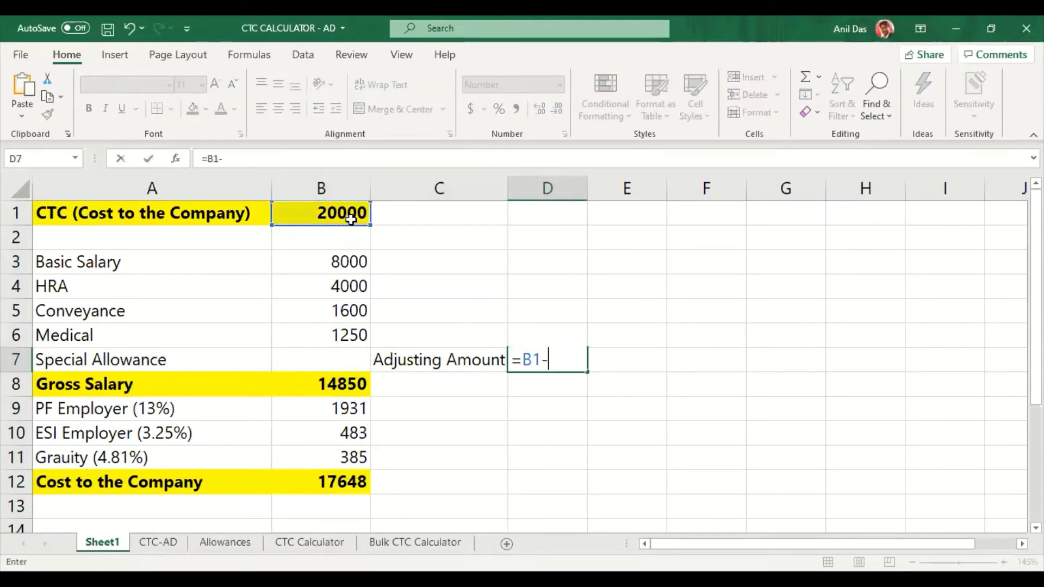
left_click(346, 487)
key("Return")
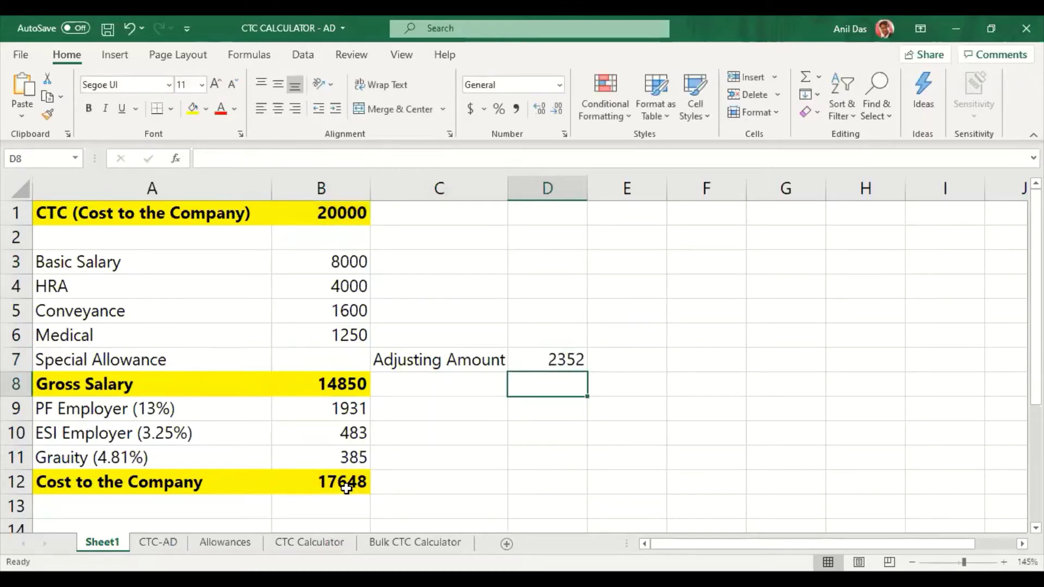
key("Up")
key("Left")
key("Left")
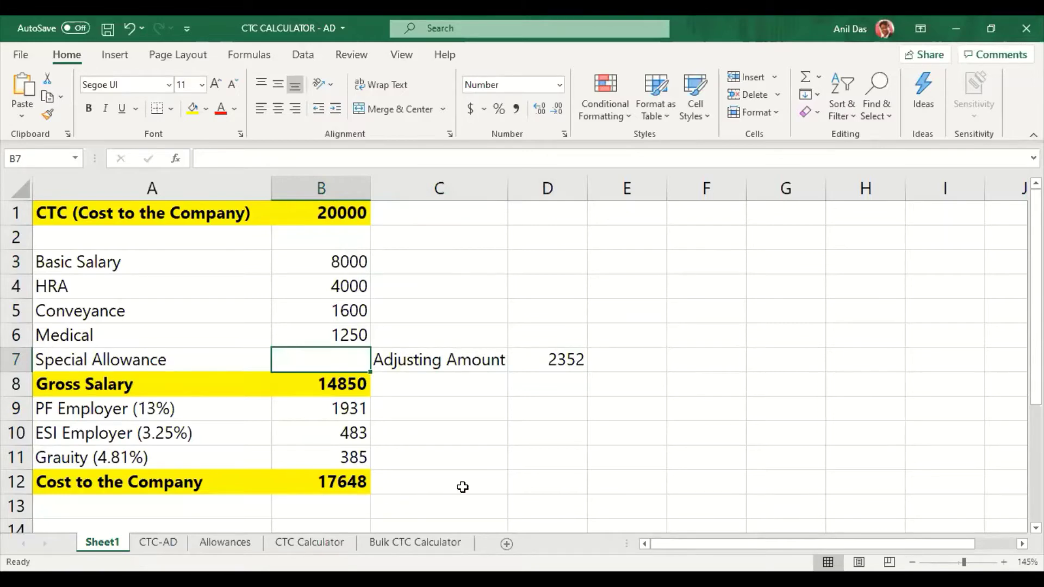
Enter 2352 as Special Allowance in B7, leaving an adjusting gap of -382
type("23")
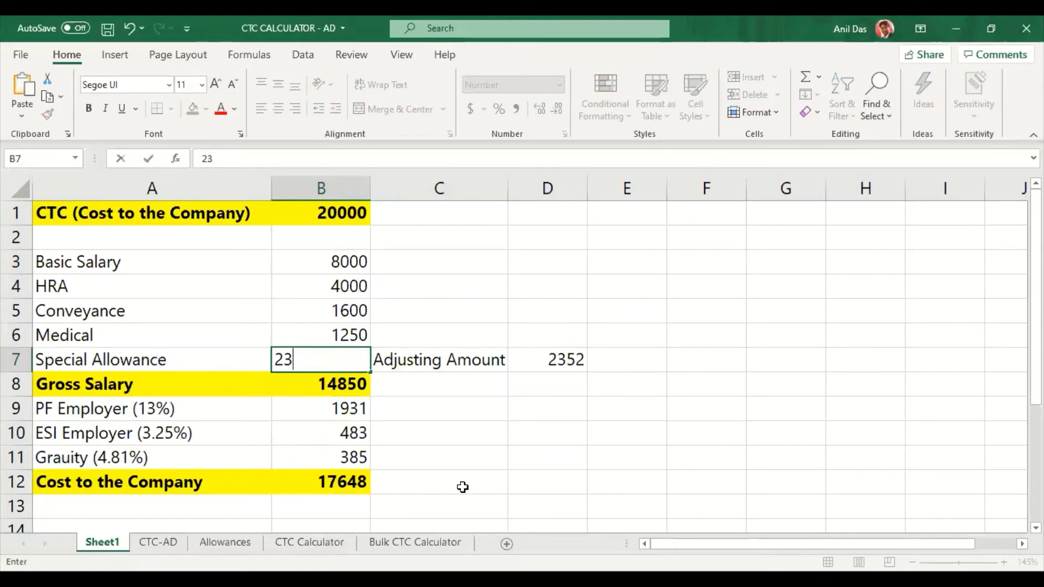
type("52")
key("Return")
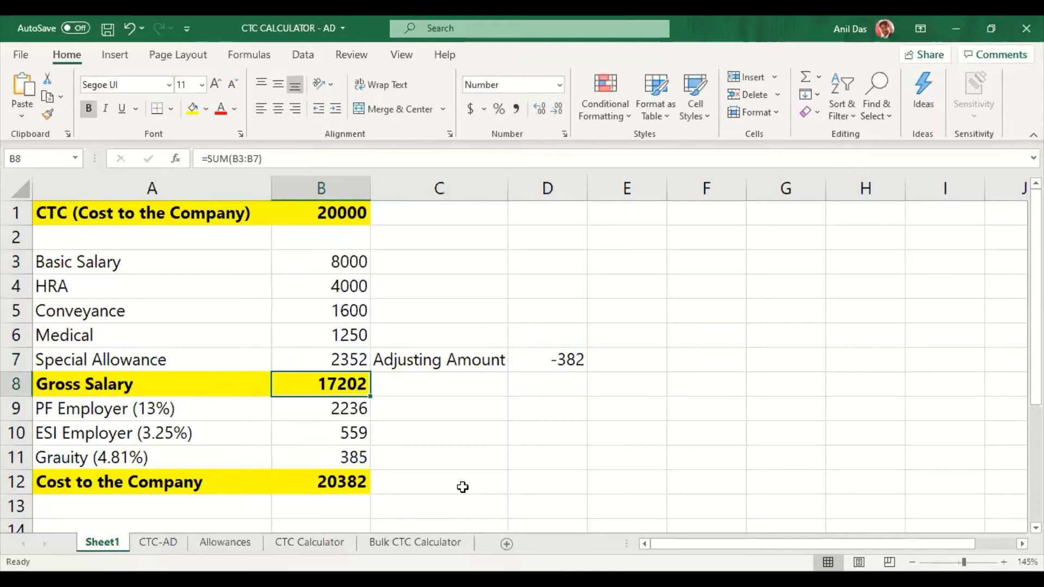
key("Up")
key("Right")
key("Right")
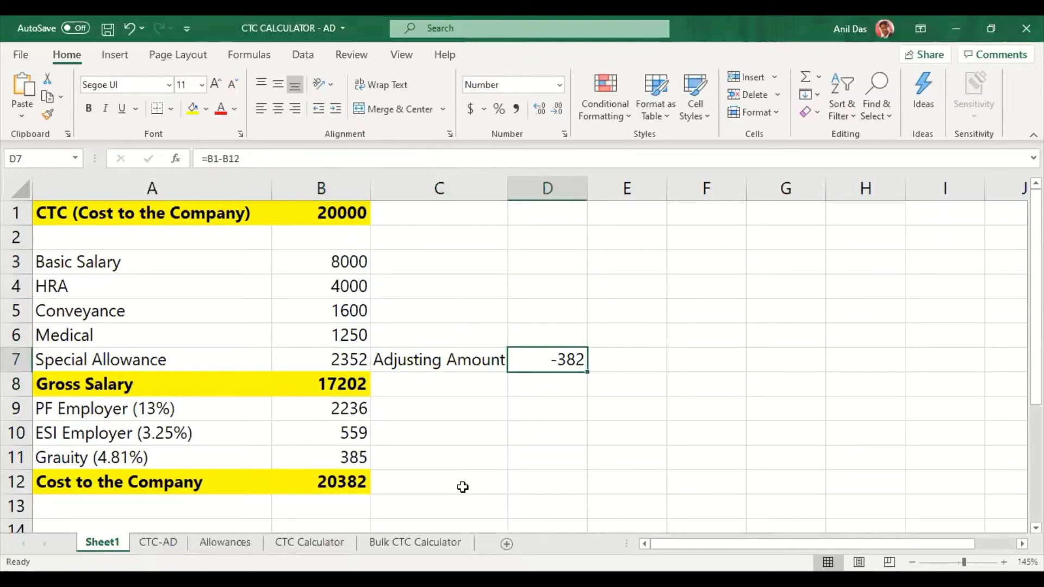
key("Left")
key("Left")
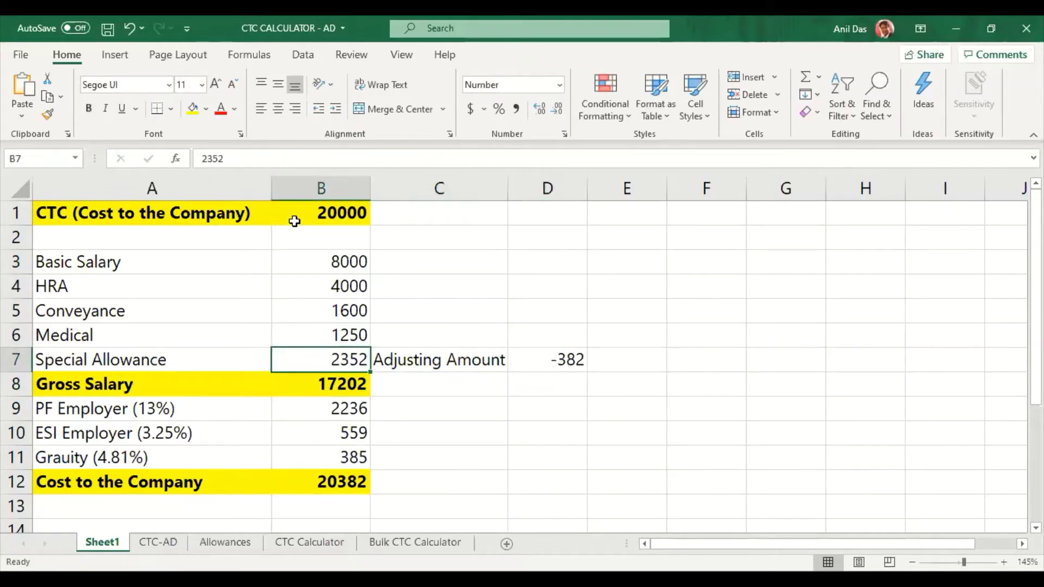
Turn Special Allowance into the formula =2352-382
left_click(275, 158)
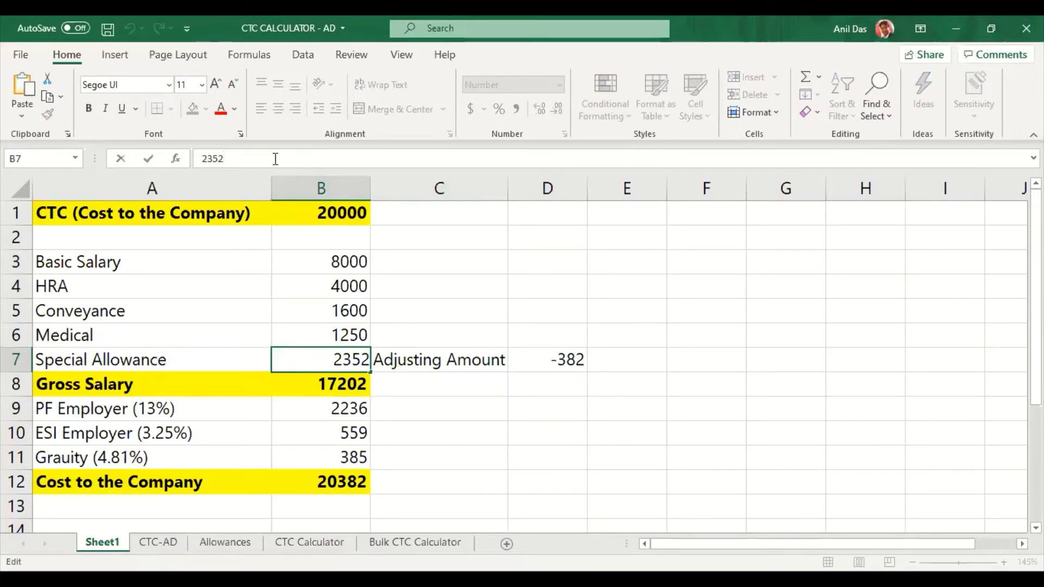
key("Left")
key("Left")
key("Left")
key("Left")
type("=")
left_click(275, 159)
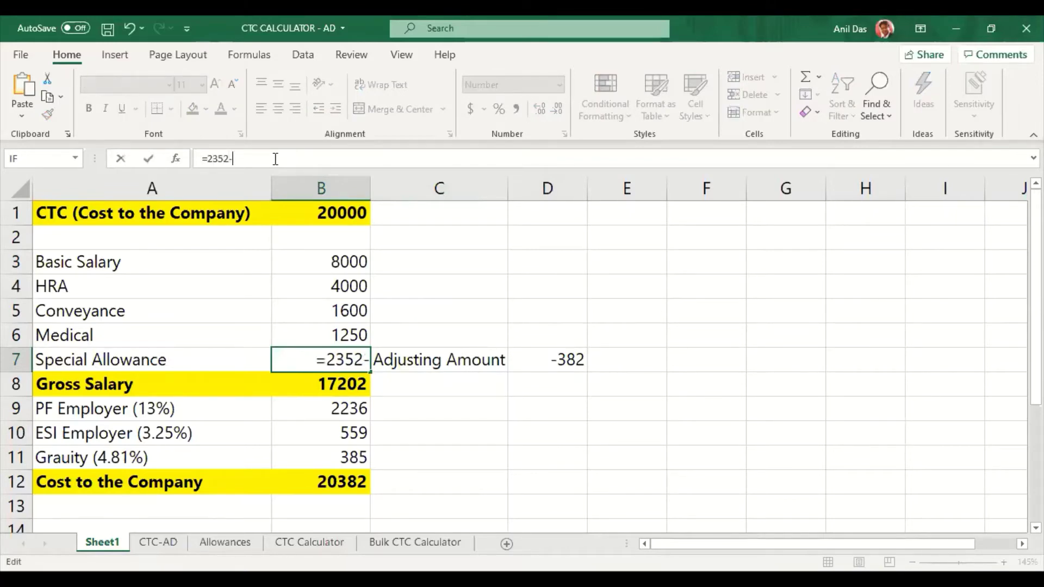
type("-382")
key("Return")
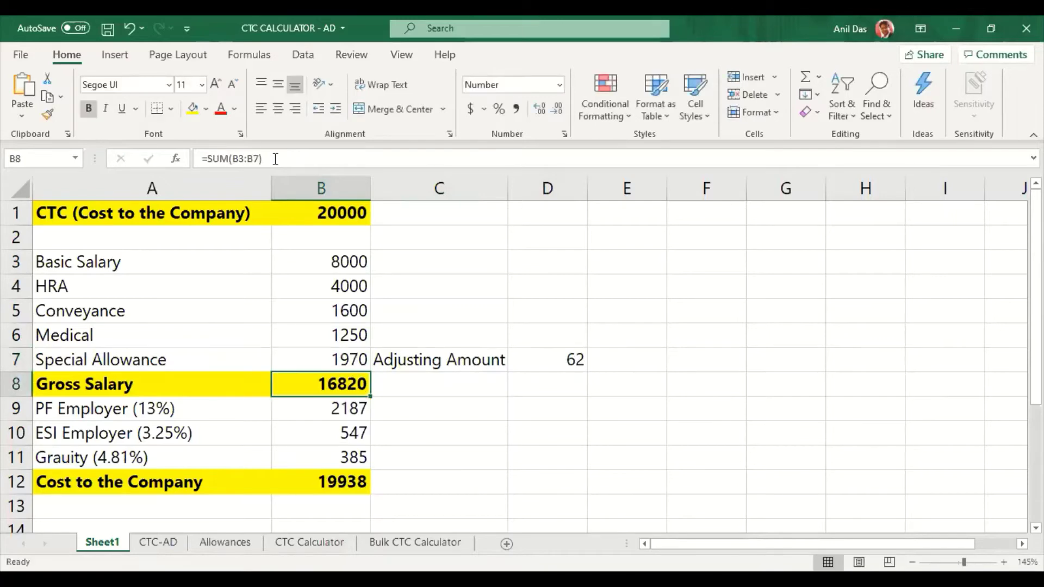
Append +62 and then -10 to the Special Allowance formula
key("Up")
left_click(281, 158)
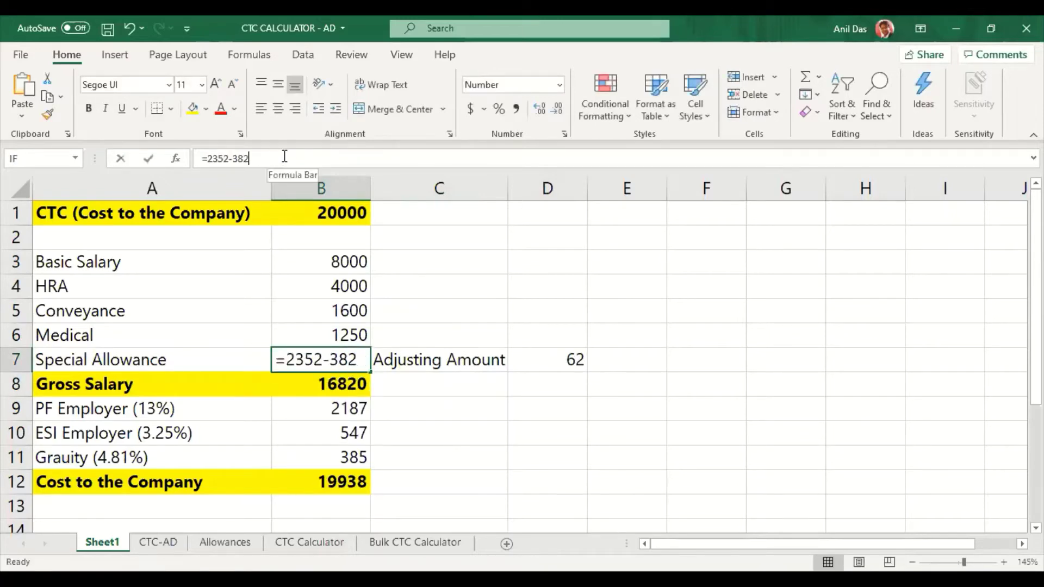
type("+62")
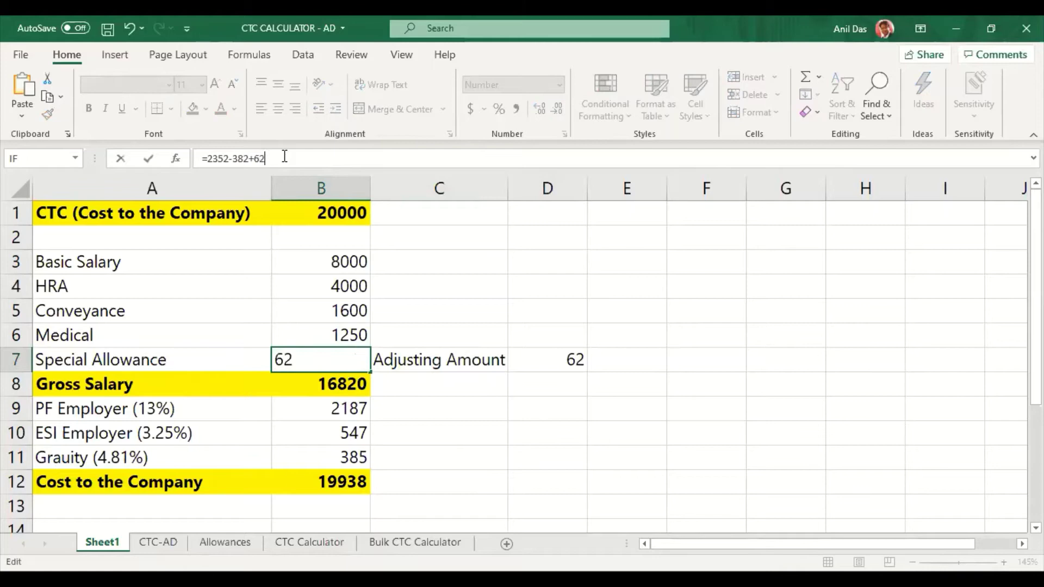
key("Return")
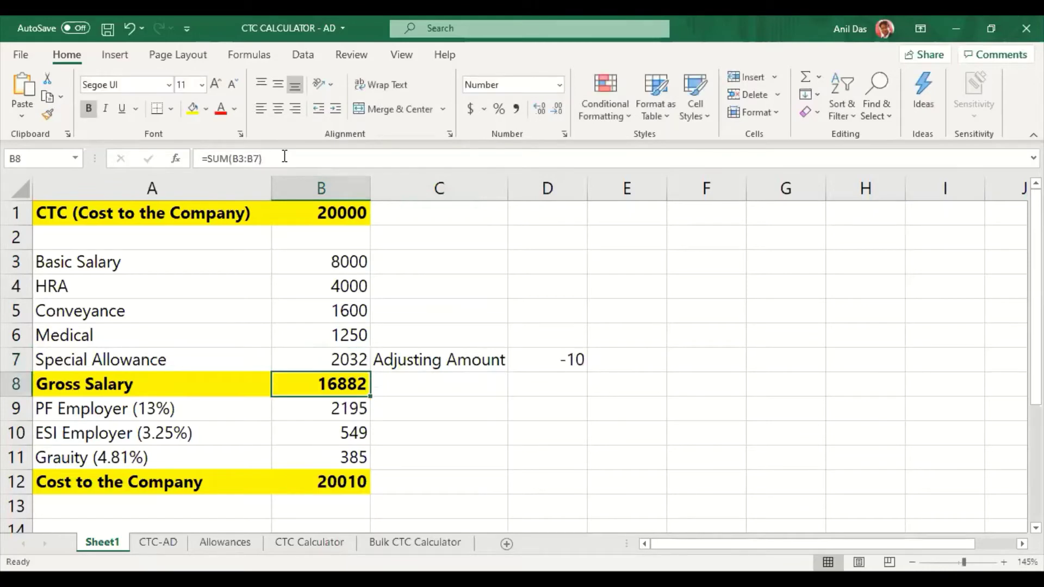
key("Up")
left_click(285, 157)
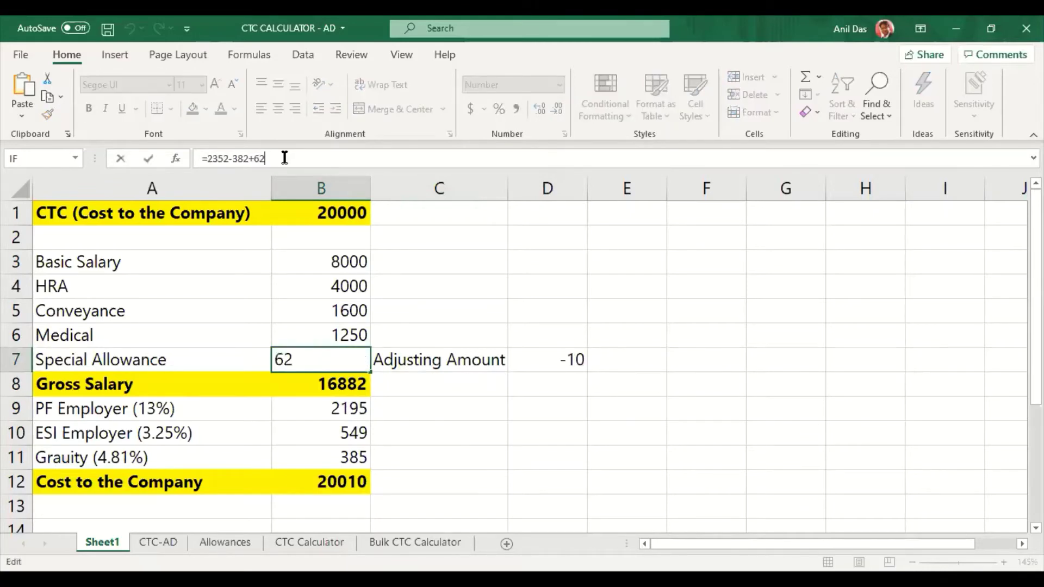
type("-10")
key("Return")
Append +2 to the Special Allowance formula in B7
key("Up")
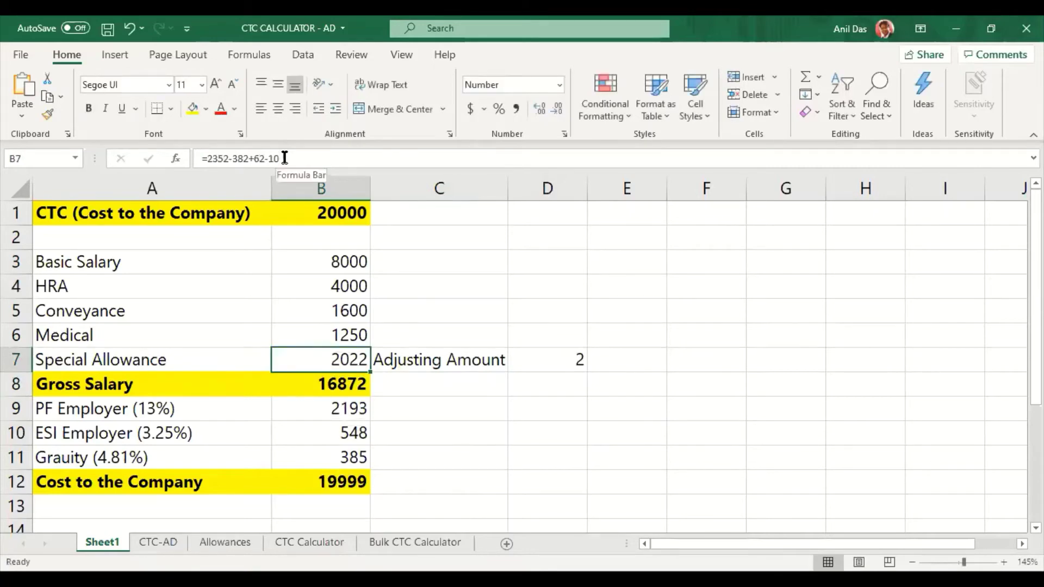
left_click(284, 157)
type("+2")
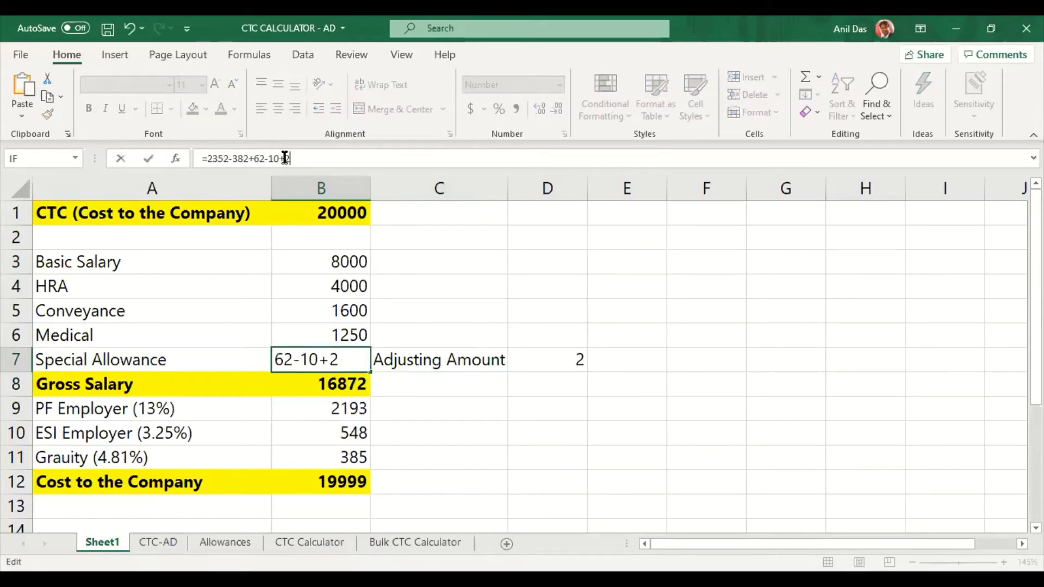
key("Return")
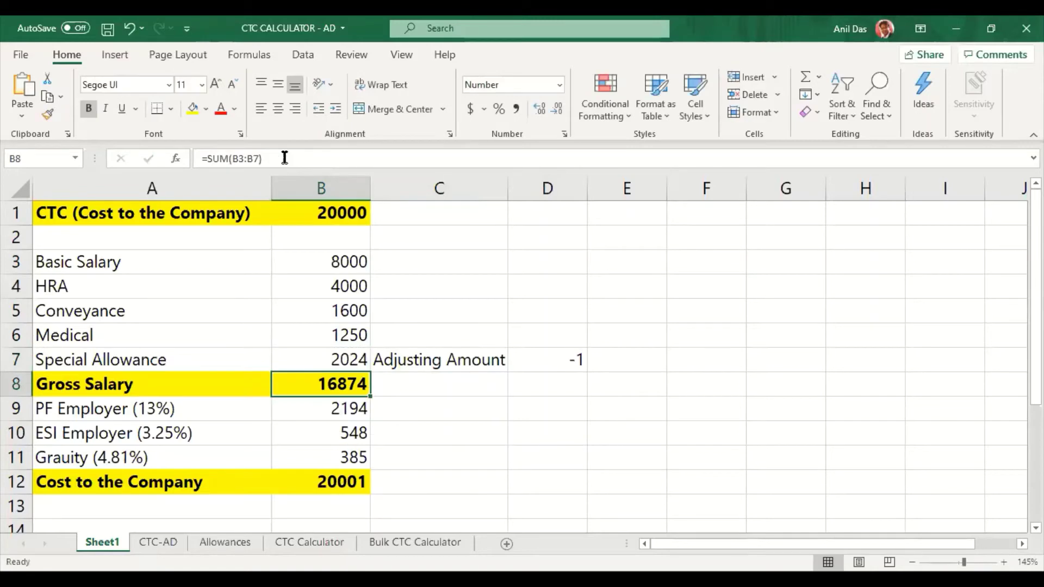
left_click(310, 358)
left_click(346, 162)
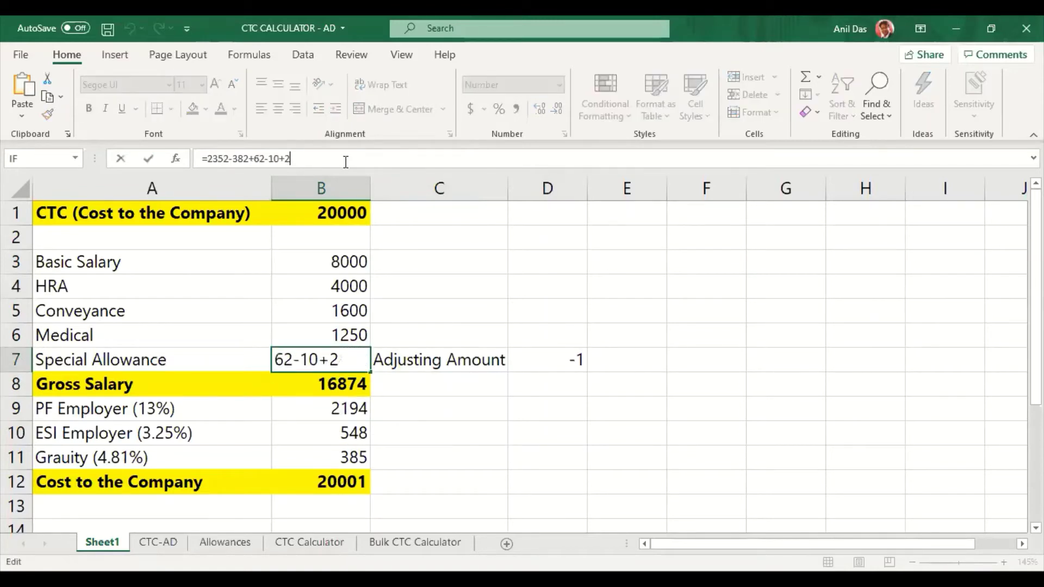
Append -1 so B7 reads =2352-382+62-10+2-1, making Special Allowance 2023
type("-1")
key("Return")
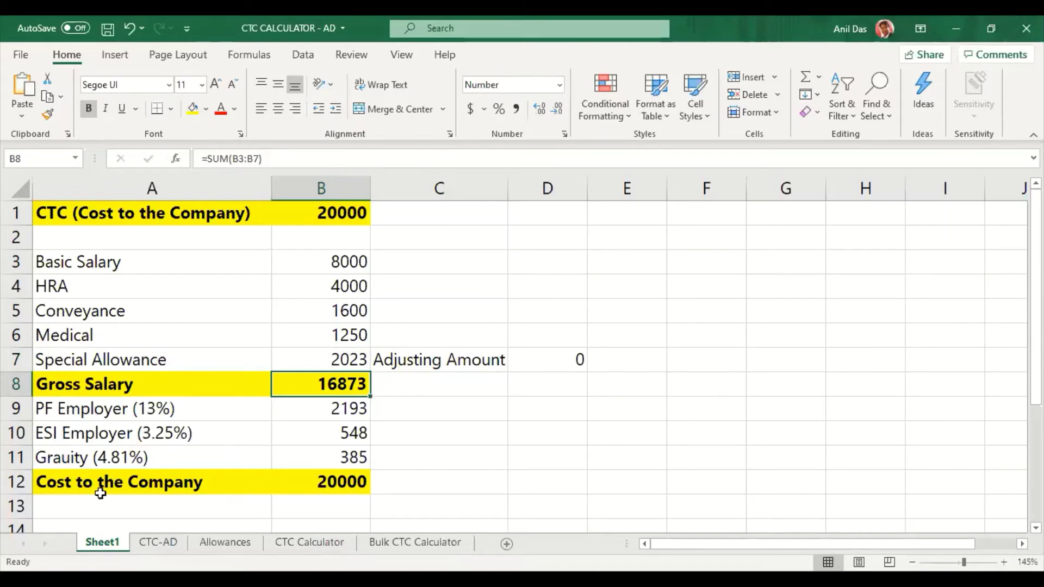
Open the CTC-AD sheet and inspect columns B and E and the total formula in C12
left_click(175, 547)
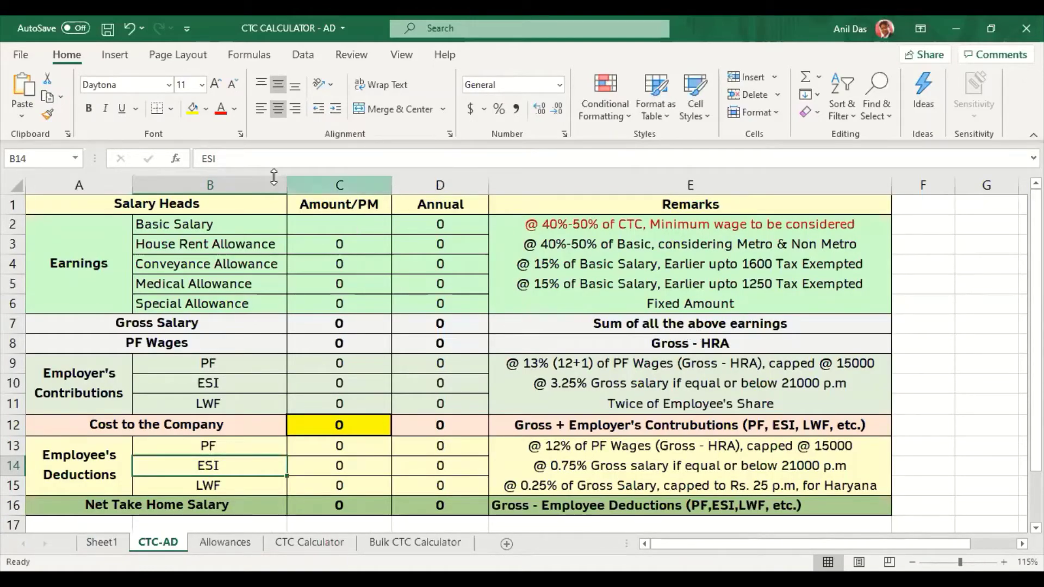
left_click(216, 182)
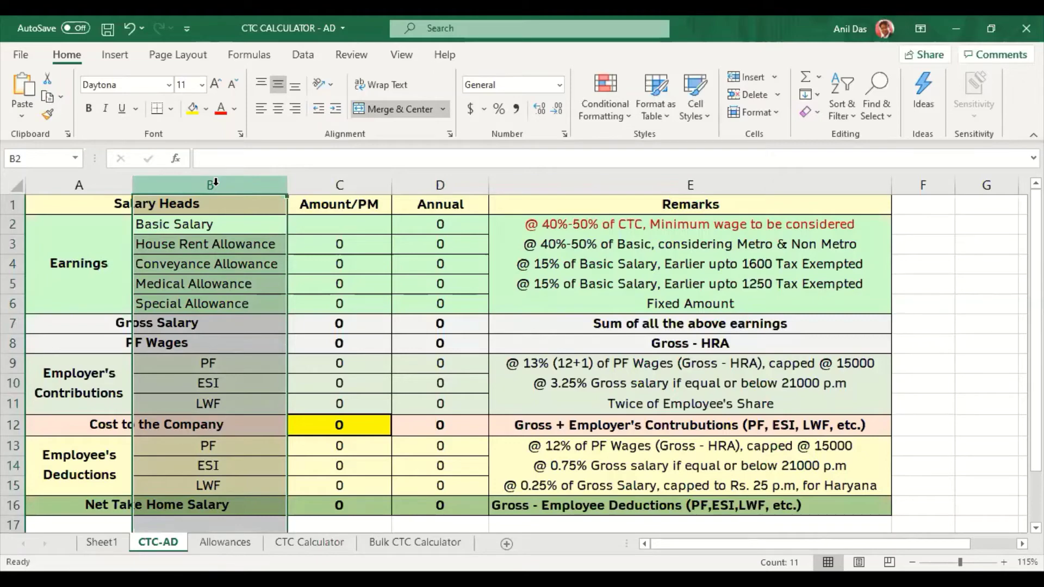
left_click(620, 184)
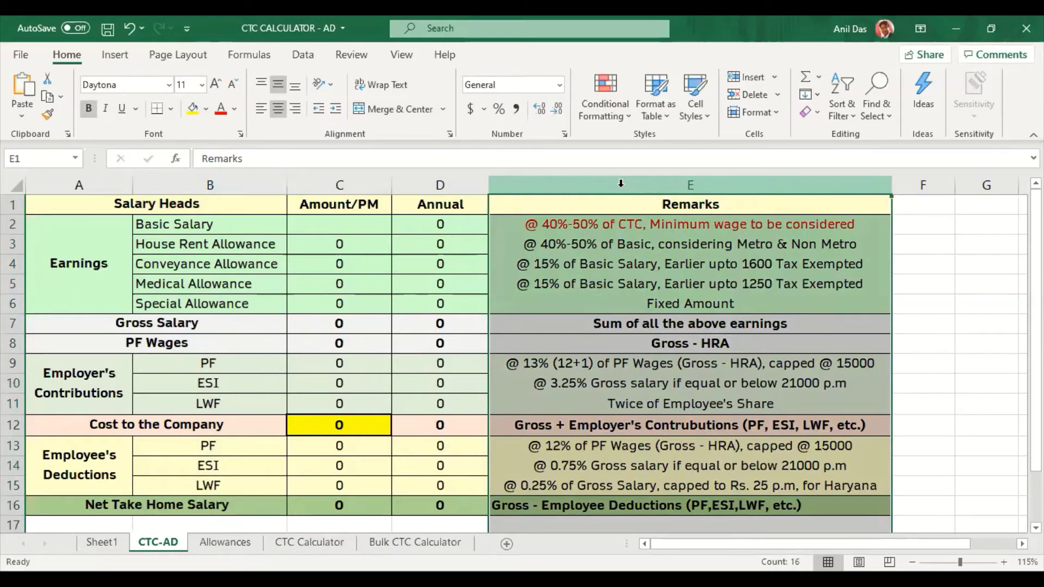
left_click(318, 435)
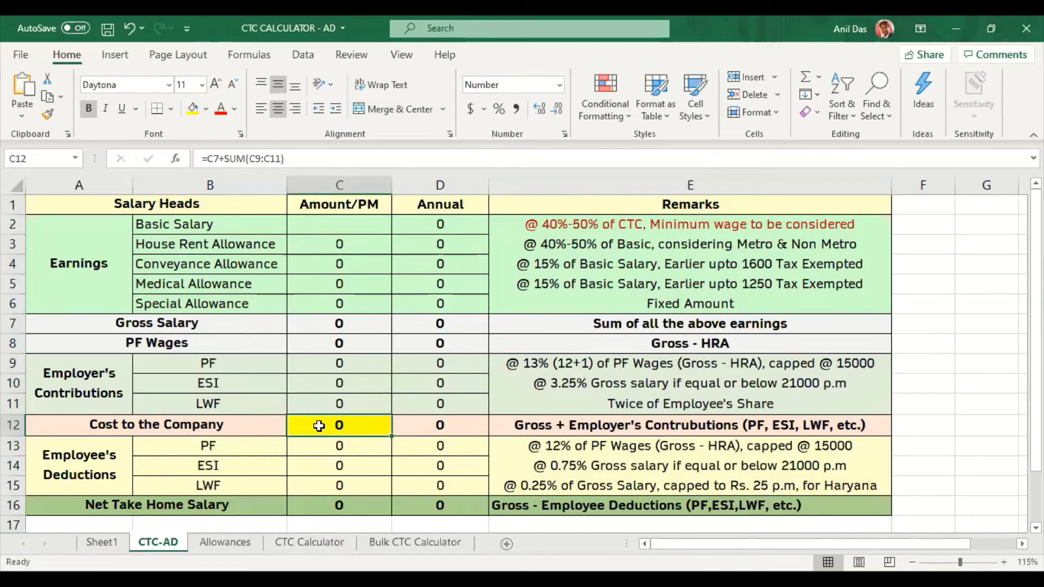
Open Goal Seek from What-If Analysis with Set cell C12 and To value 20000
left_click(305, 55)
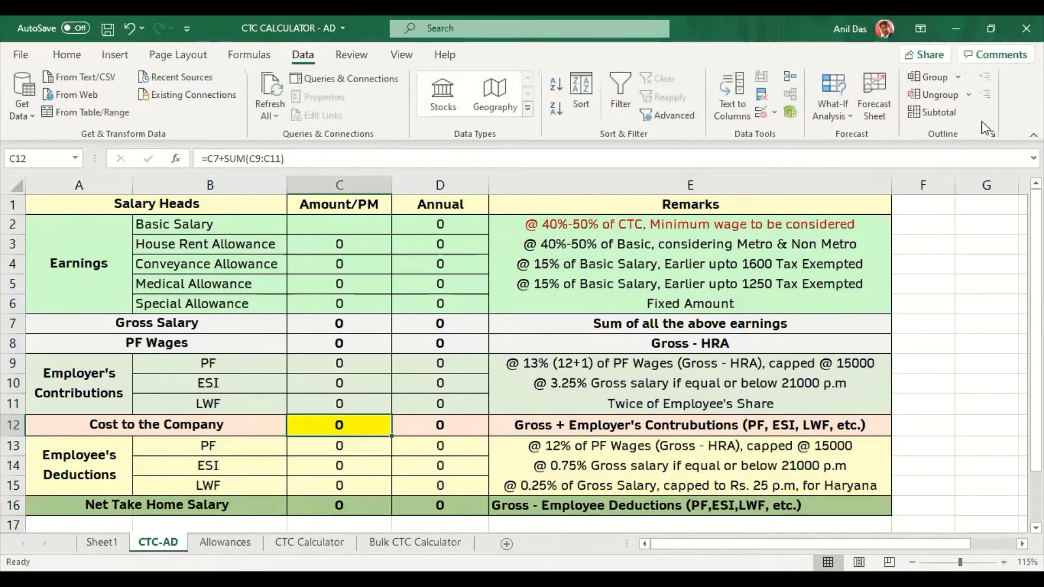
left_click(842, 106)
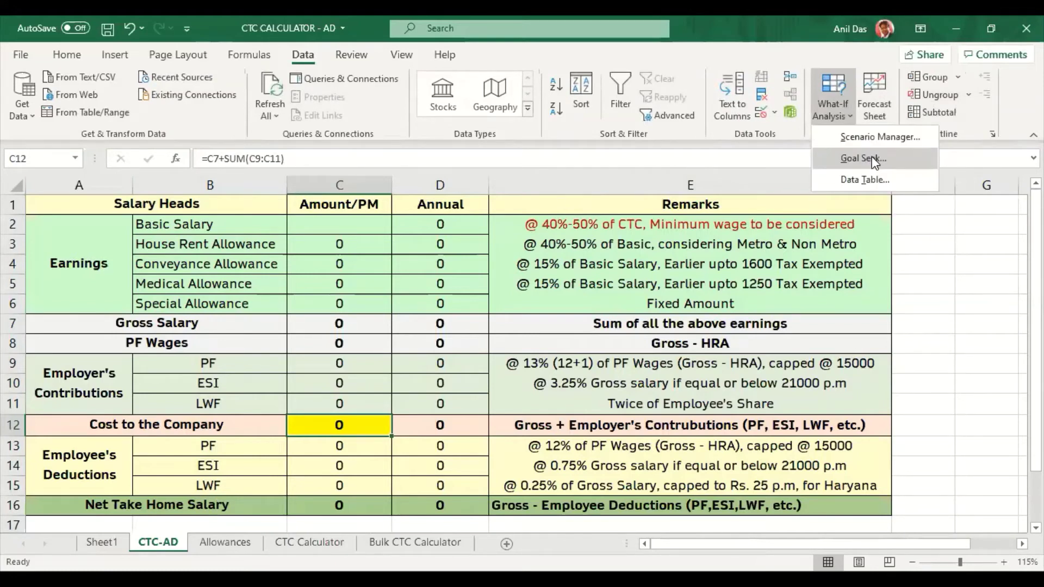
left_click(864, 158)
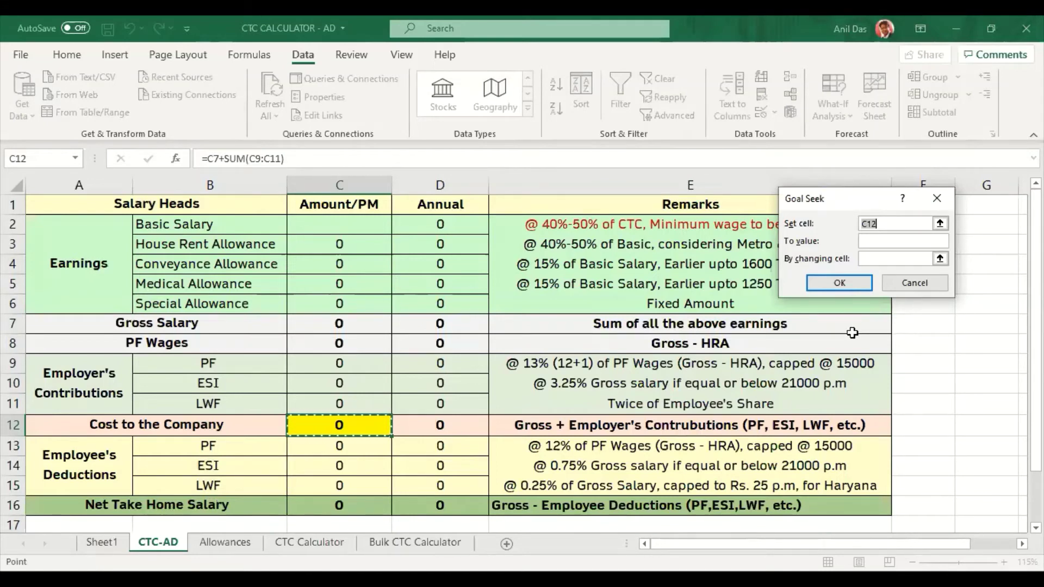
left_click(909, 222)
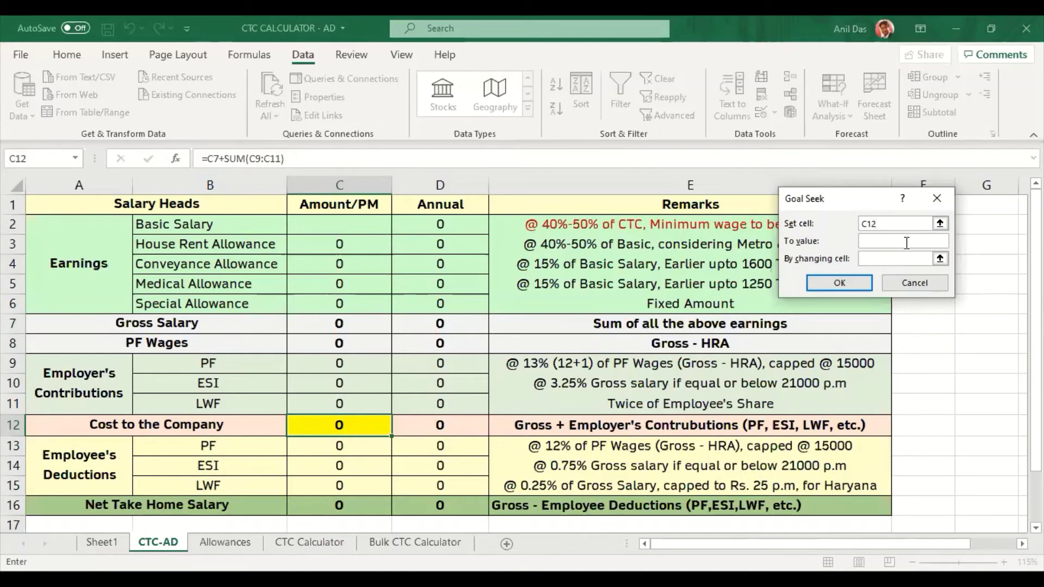
left_click(907, 243)
type("20000")
Goal Seek a 20000 CTC by varying Basic Salary C2, then discard the 8421 result
left_click(910, 260)
left_click(358, 228)
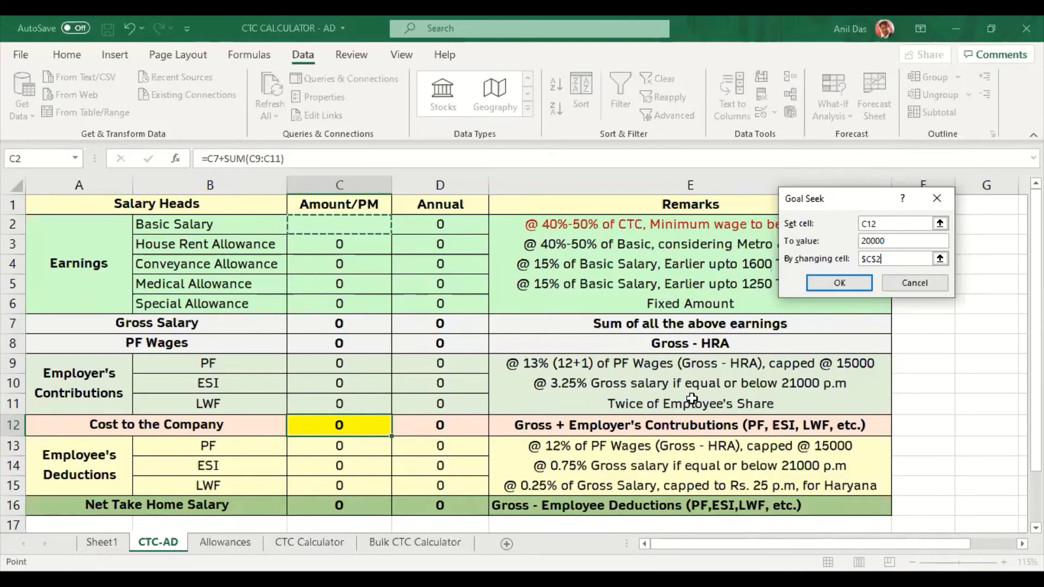
left_click(847, 283)
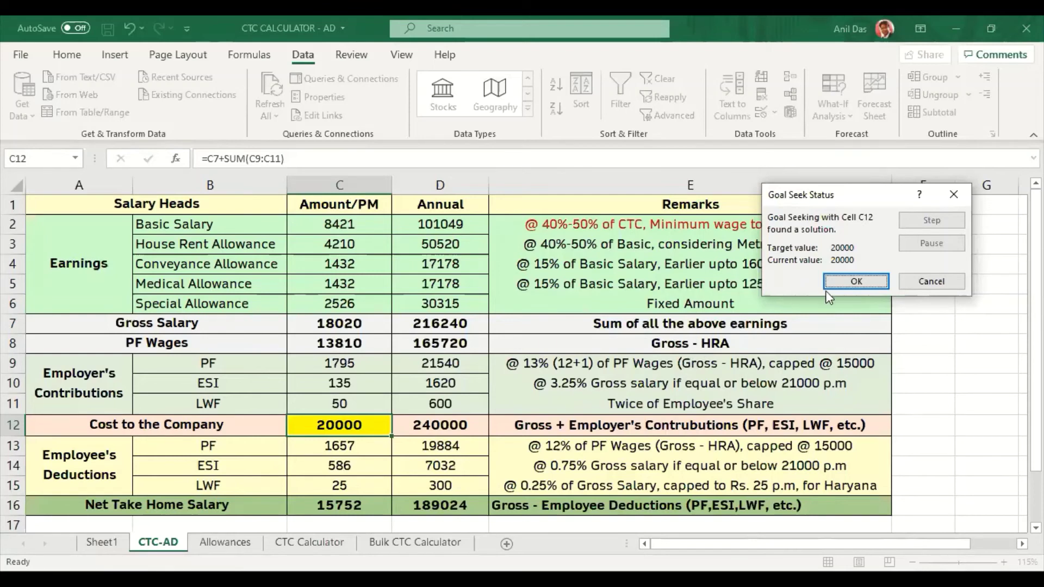
left_click(930, 282)
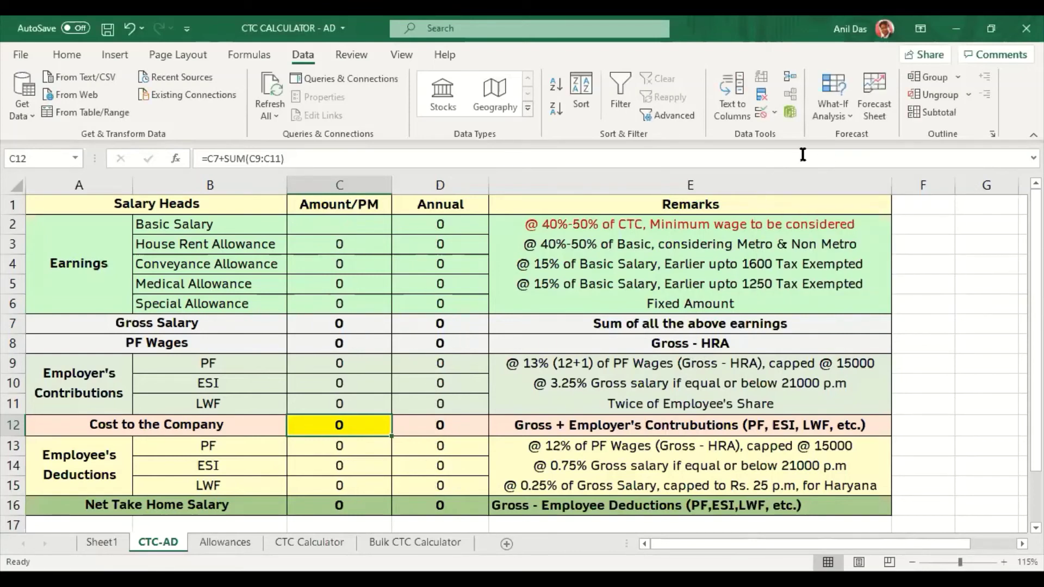
Goal Seek the C12 total to 60000 by changing C2, then discard the 27103 Basic Salary
left_click(833, 101)
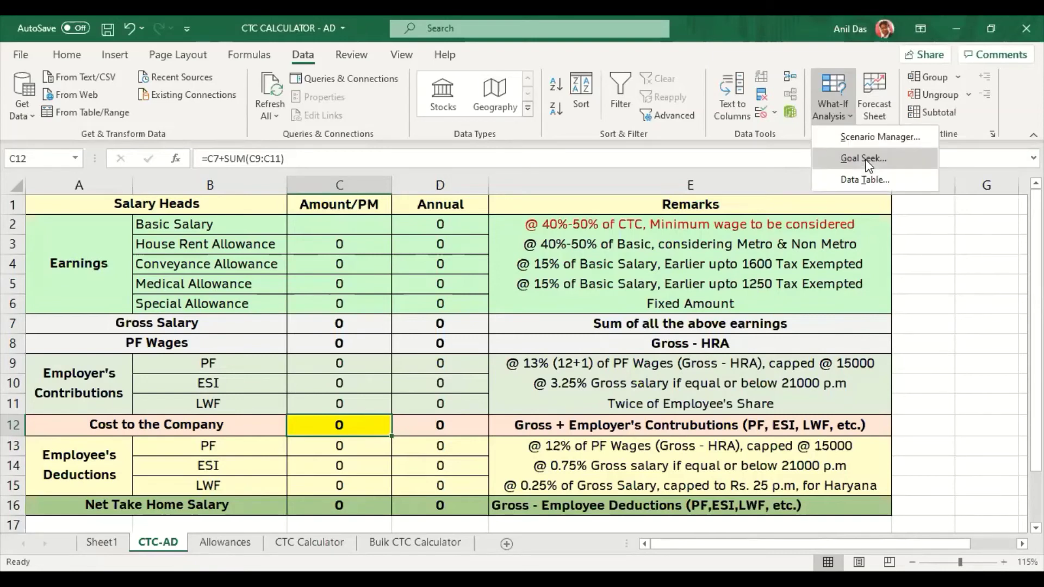
left_click(864, 159)
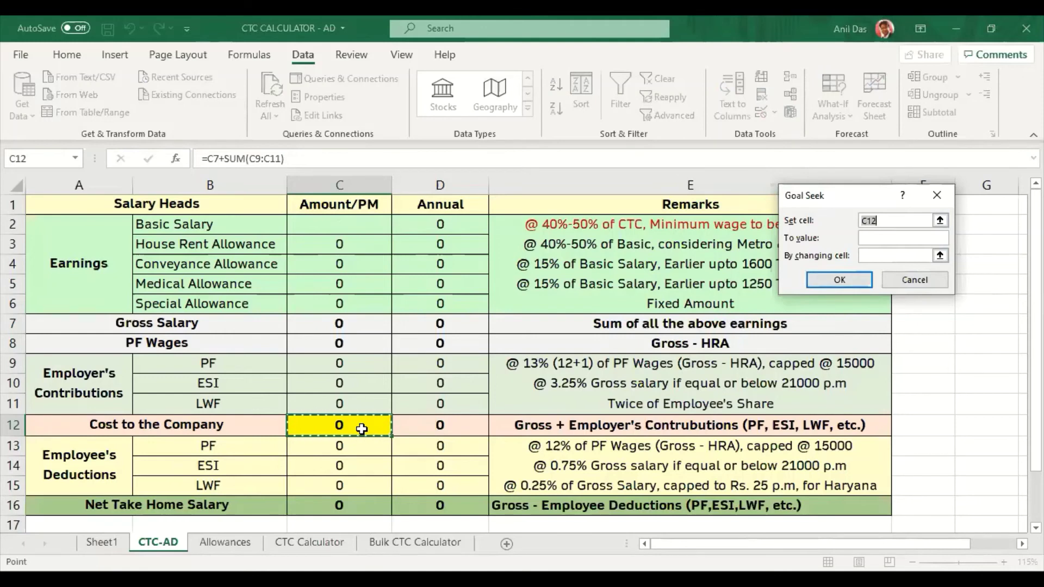
left_click(866, 238)
type("6")
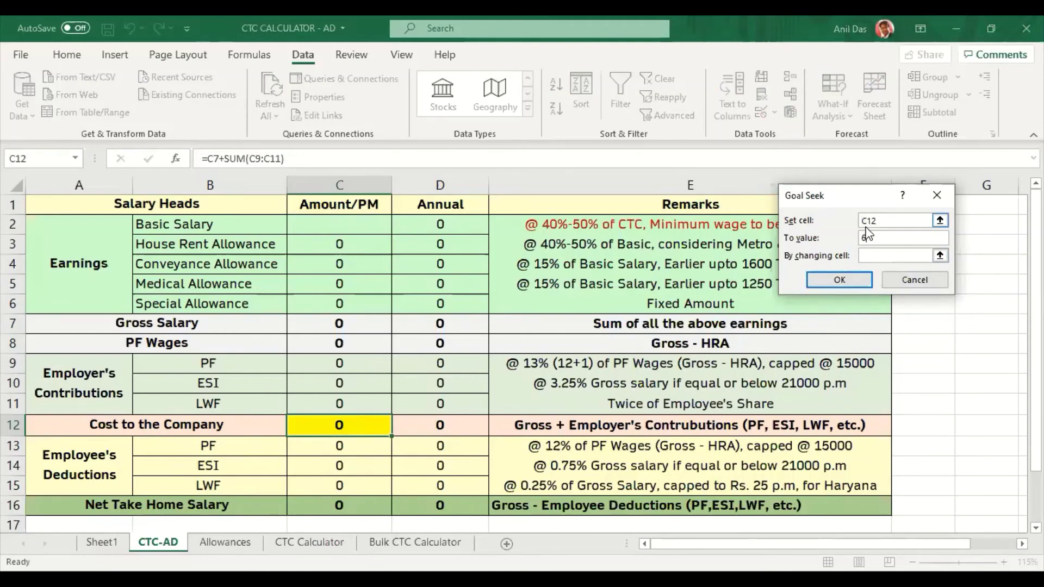
type("0000")
left_click(911, 255)
left_click(355, 225)
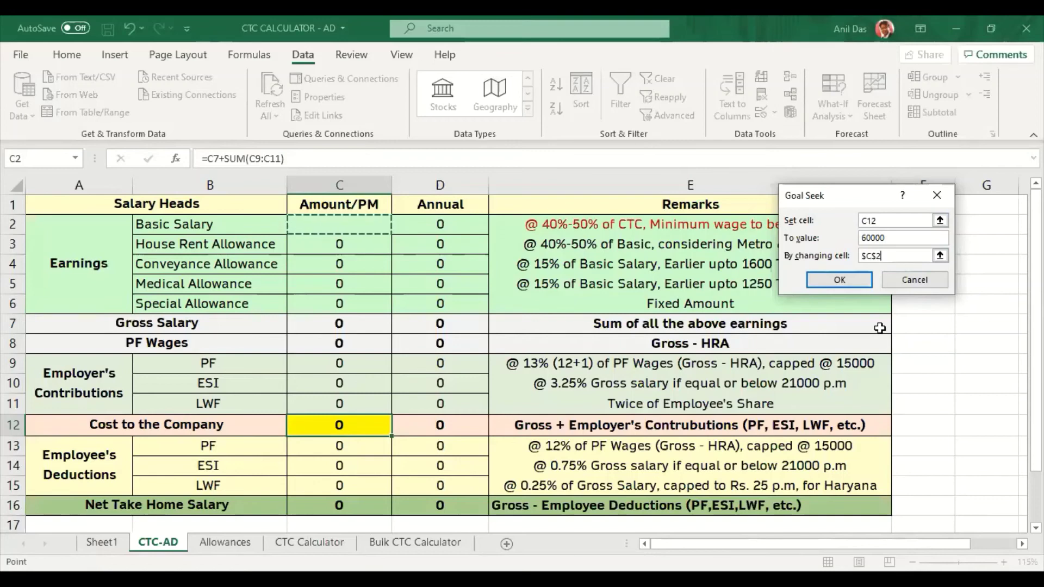
left_click(846, 279)
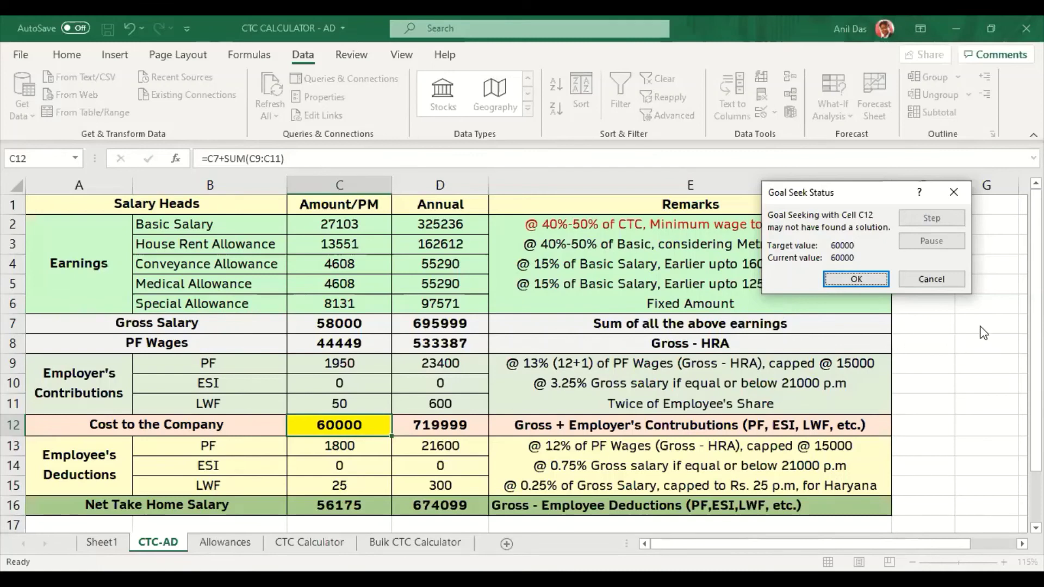
left_click(941, 283)
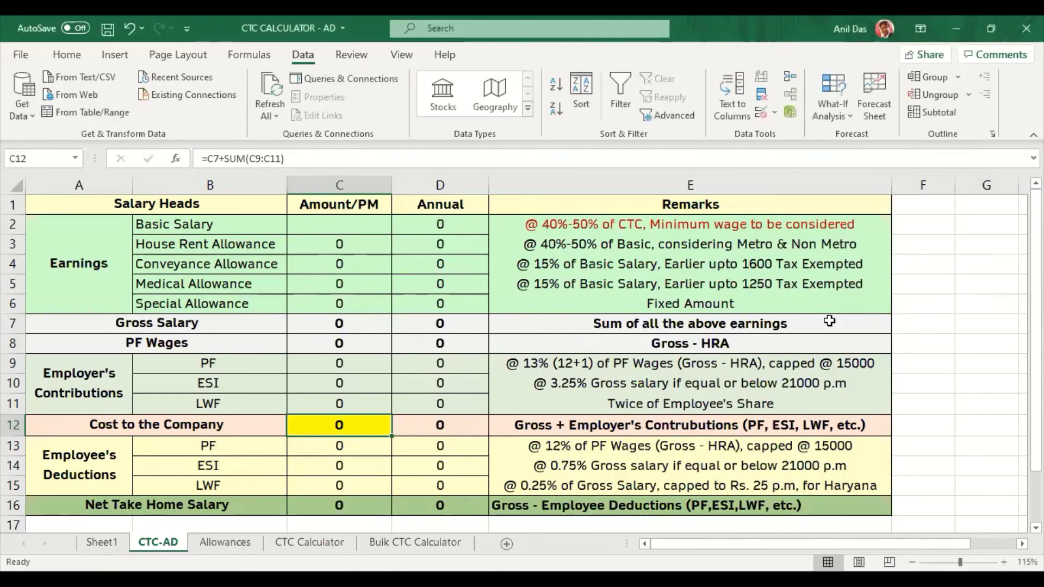
Goal Seek the C12 total to 178963 by changing C2, keeping Basic Salary 82693
left_click(840, 99)
left_click(863, 158)
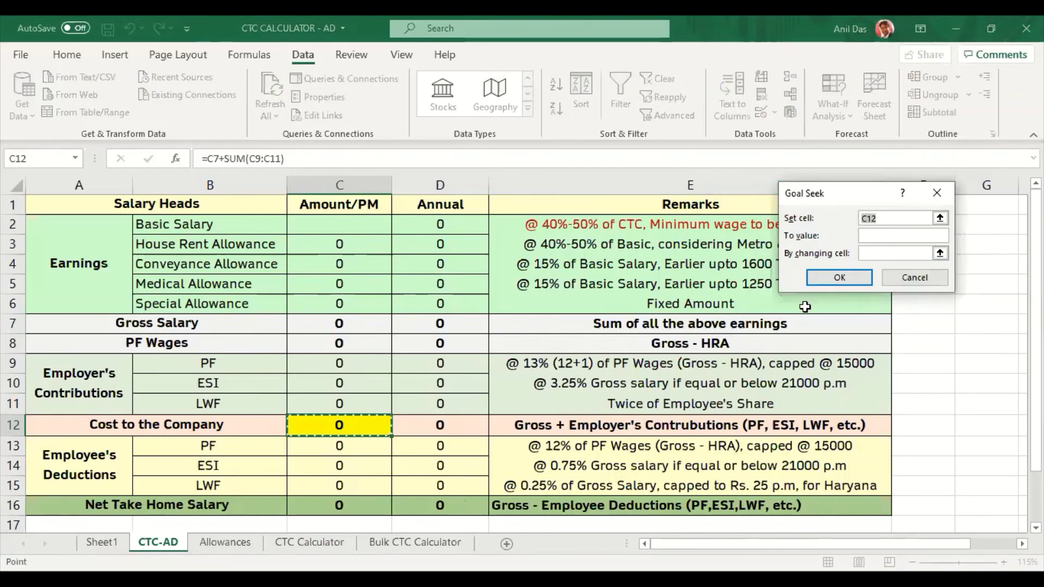
key("Tab")
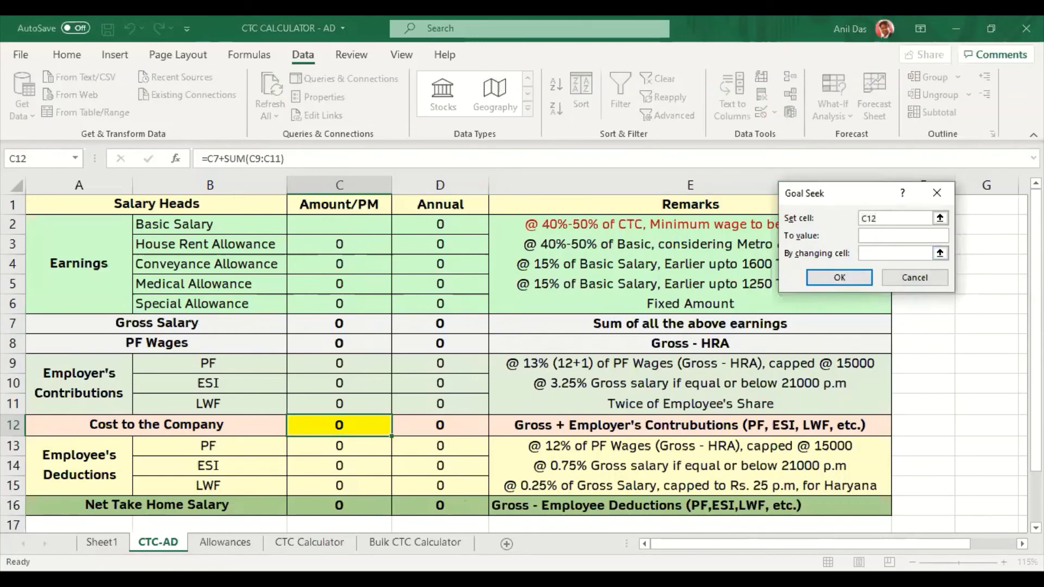
type("178963")
left_click(894, 253)
left_click(345, 224)
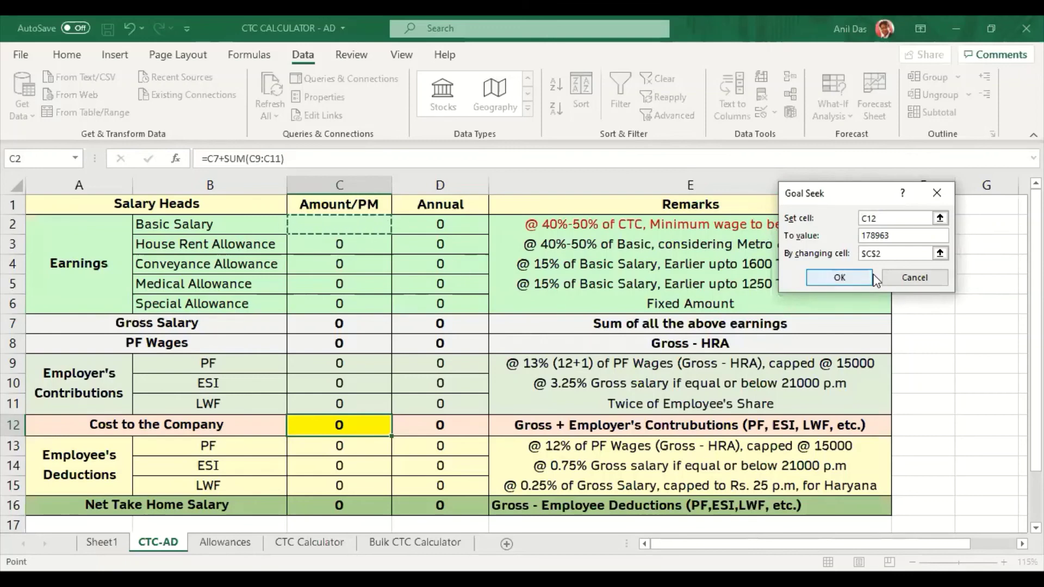
left_click(853, 277)
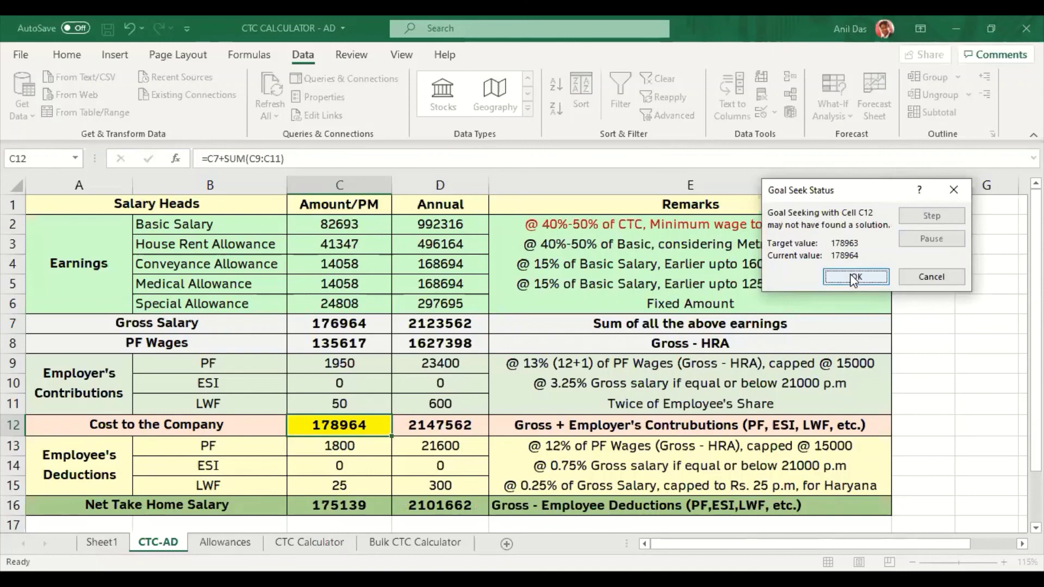
left_click(852, 277)
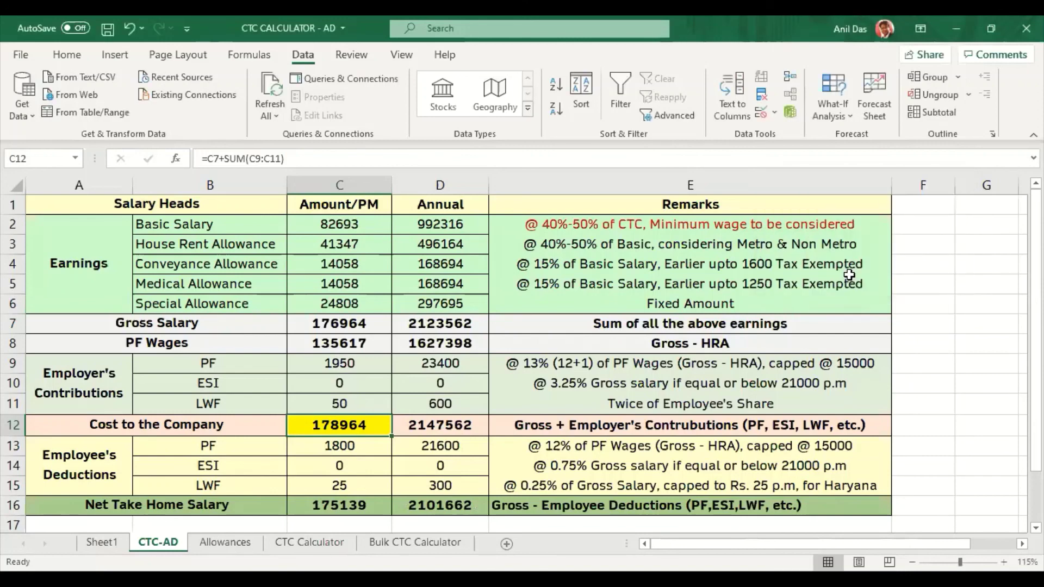